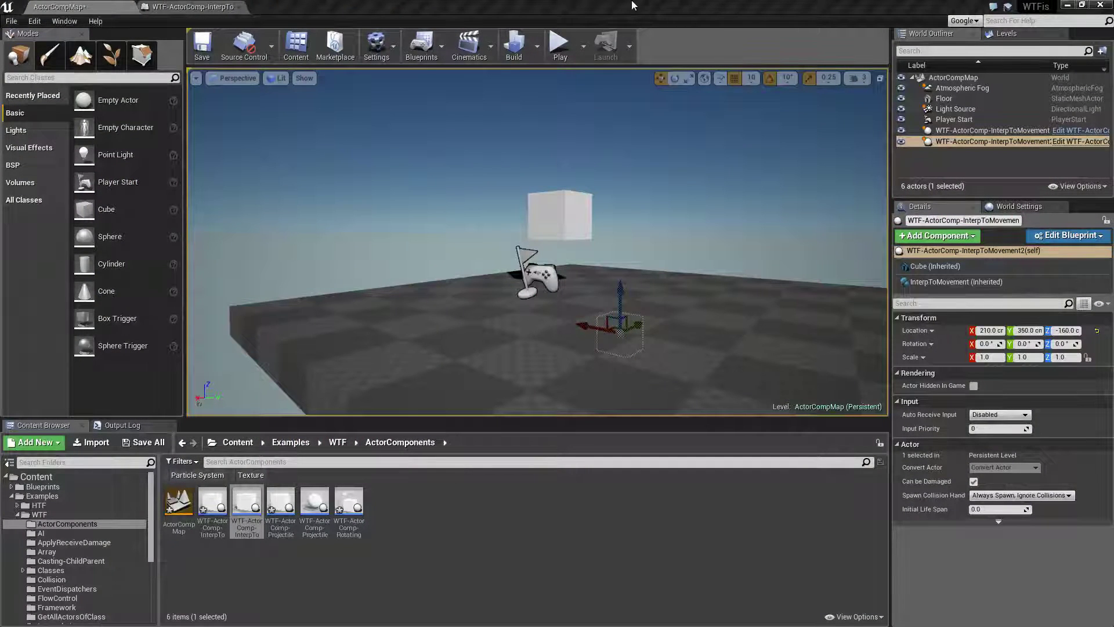
Preview the level, then inspect the InterpTo Blueprint's InterpToMovement component.
click(554, 50)
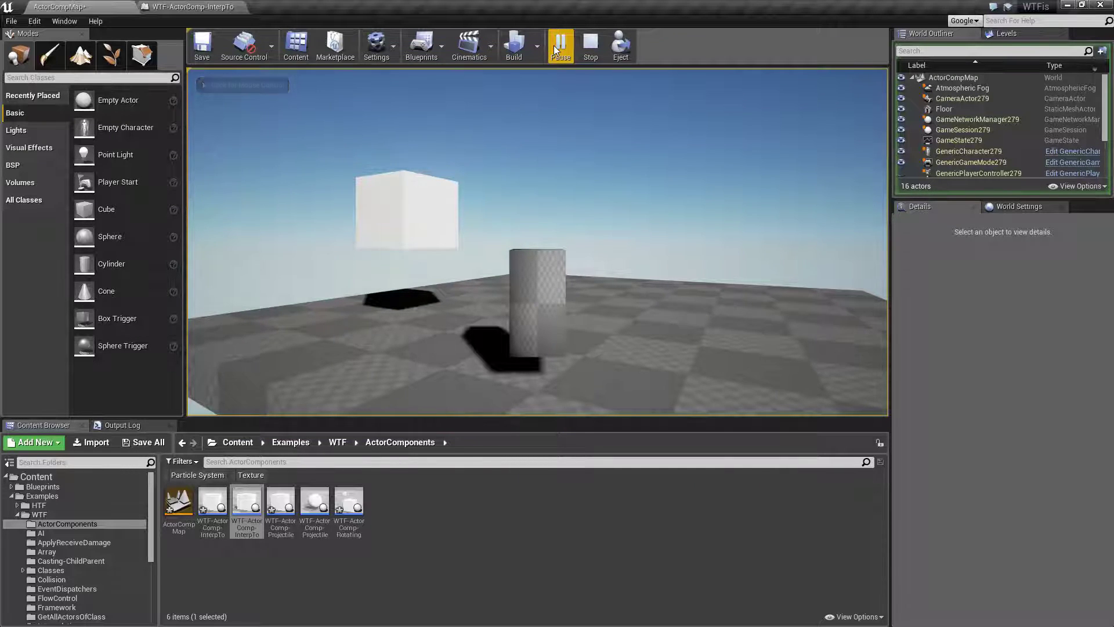
key(Escape)
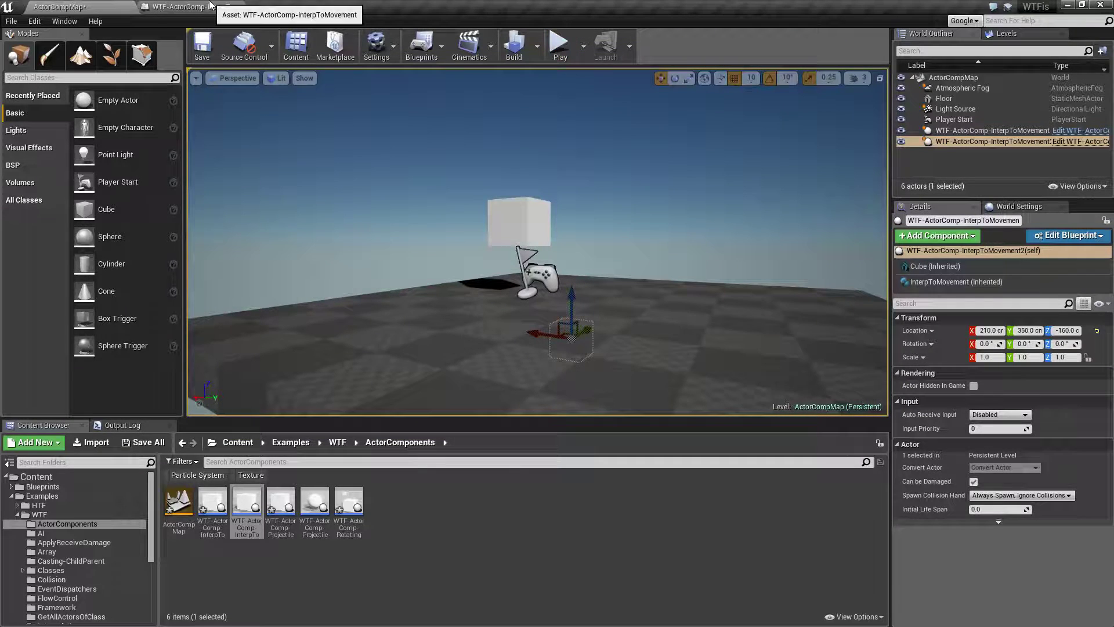
click(192, 7)
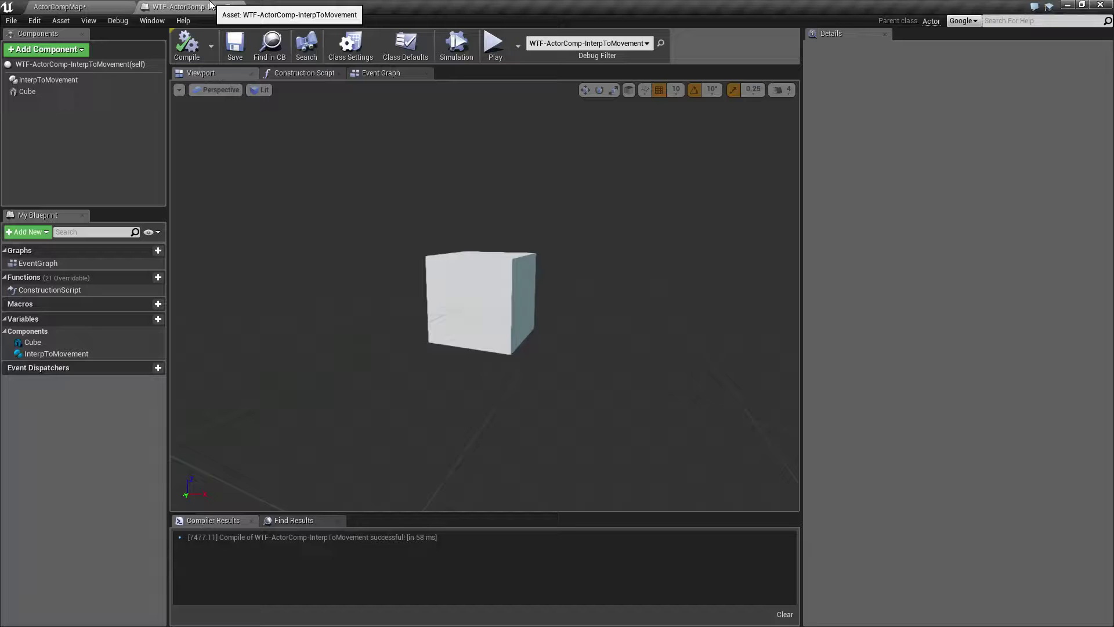
click(67, 81)
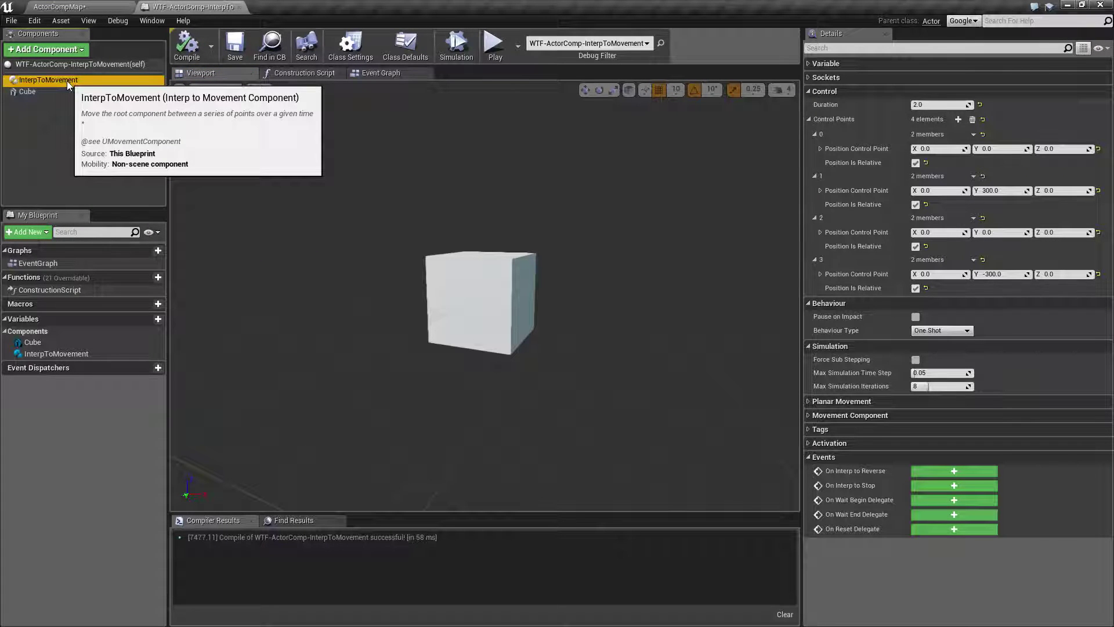
Delete the Cube and InterpToMovement components and recompile the Blueprint.
click(30, 91)
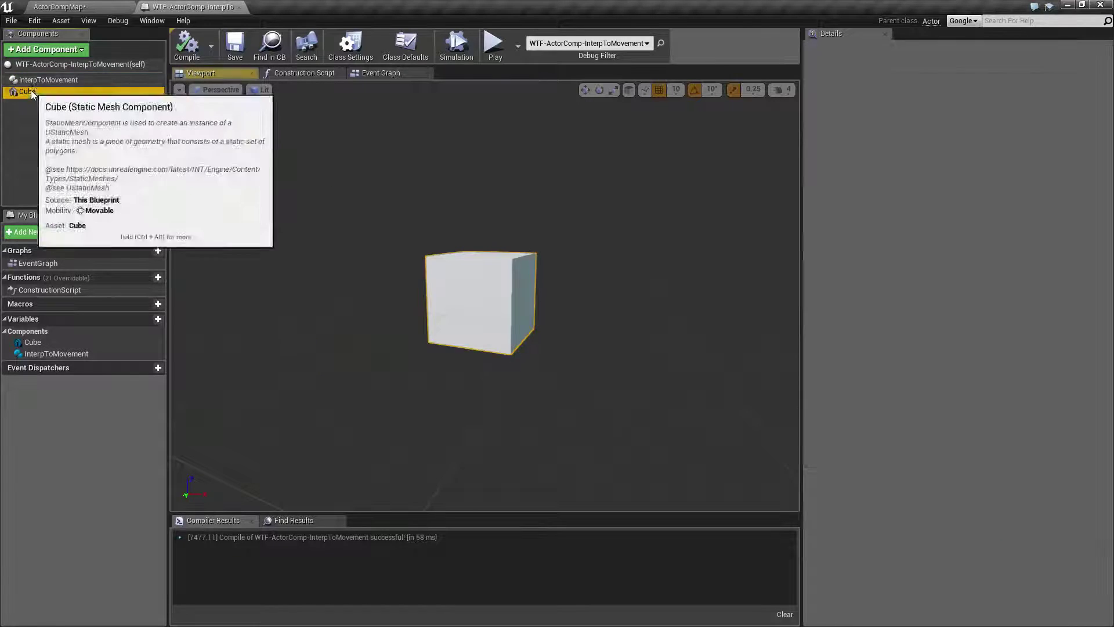
key(Delete)
click(39, 81)
key(Delete)
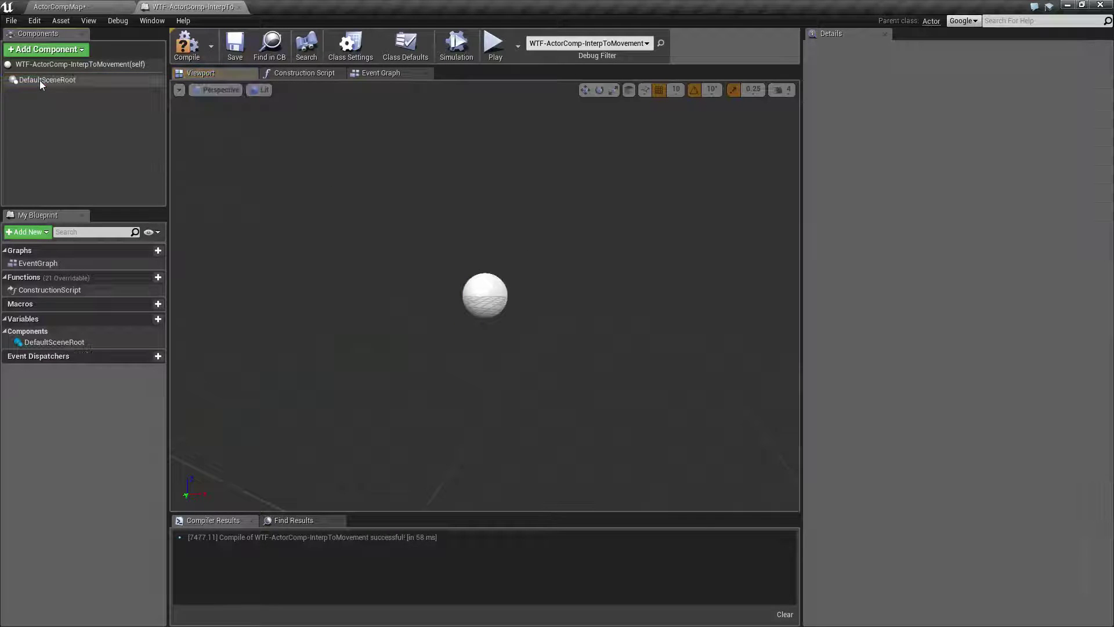
click(190, 57)
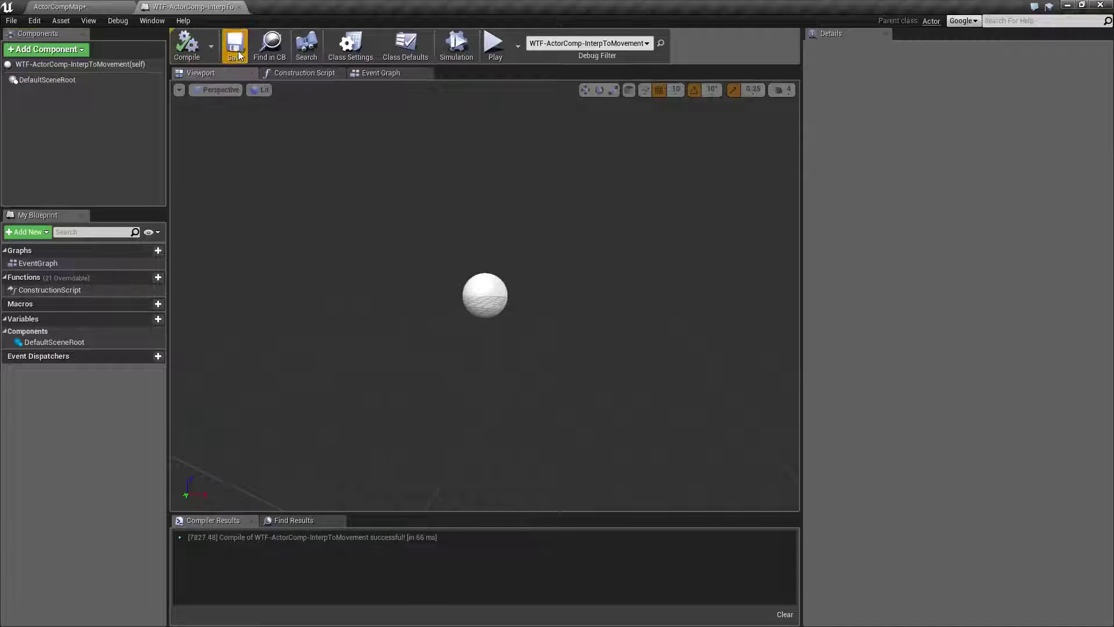
Add a Cube component named Cube under DefaultSceneRoot.
click(46, 80)
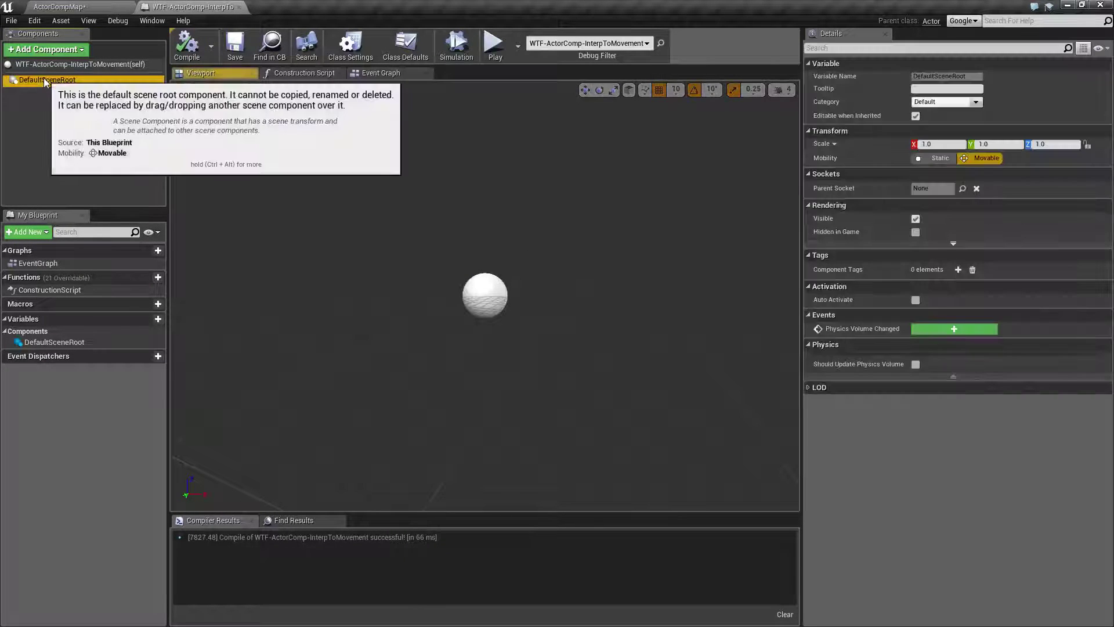
click(58, 49)
scroll(57, 231, down, 1)
scroll(57, 232, up, 1)
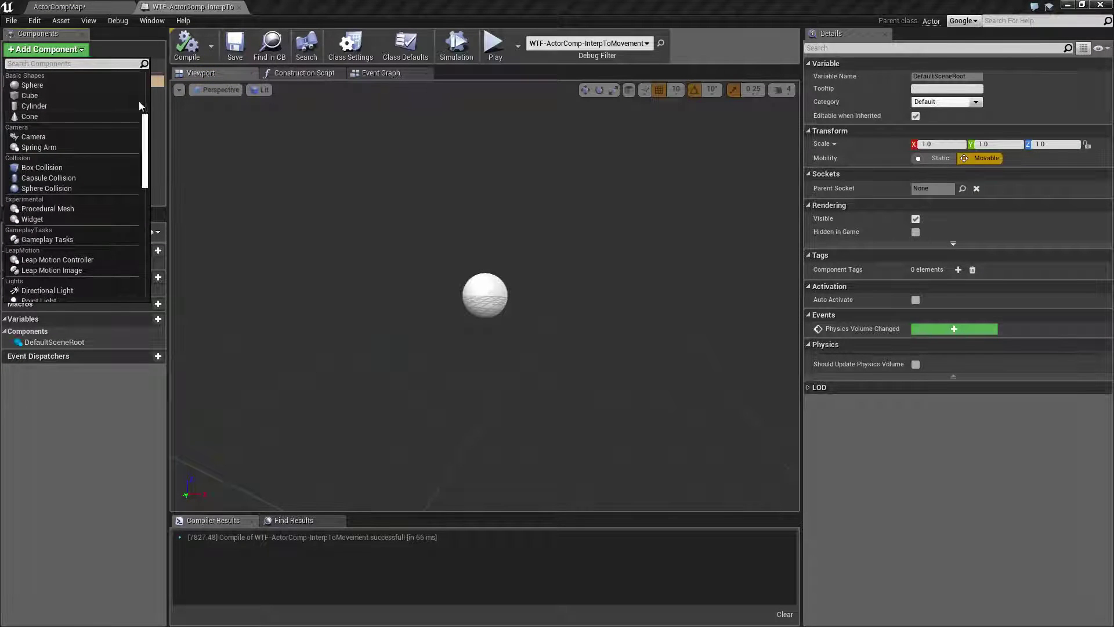
click(47, 102)
key(Return)
click(55, 115)
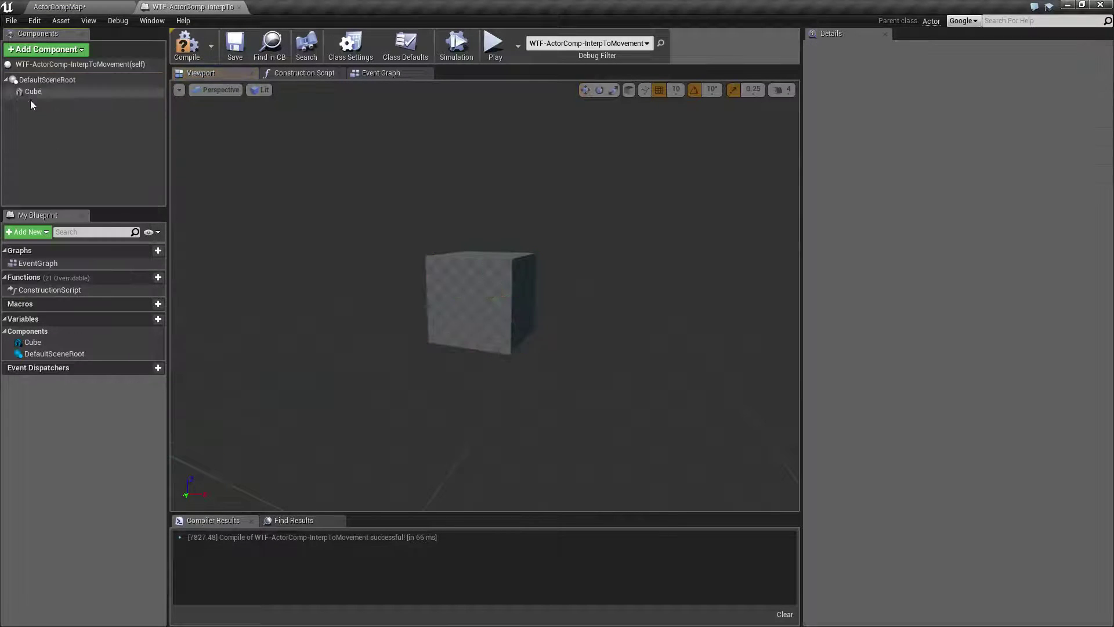
Add a new InterpToMovement component and compile the Blueprint.
click(67, 51)
scroll(67, 173, down, 6)
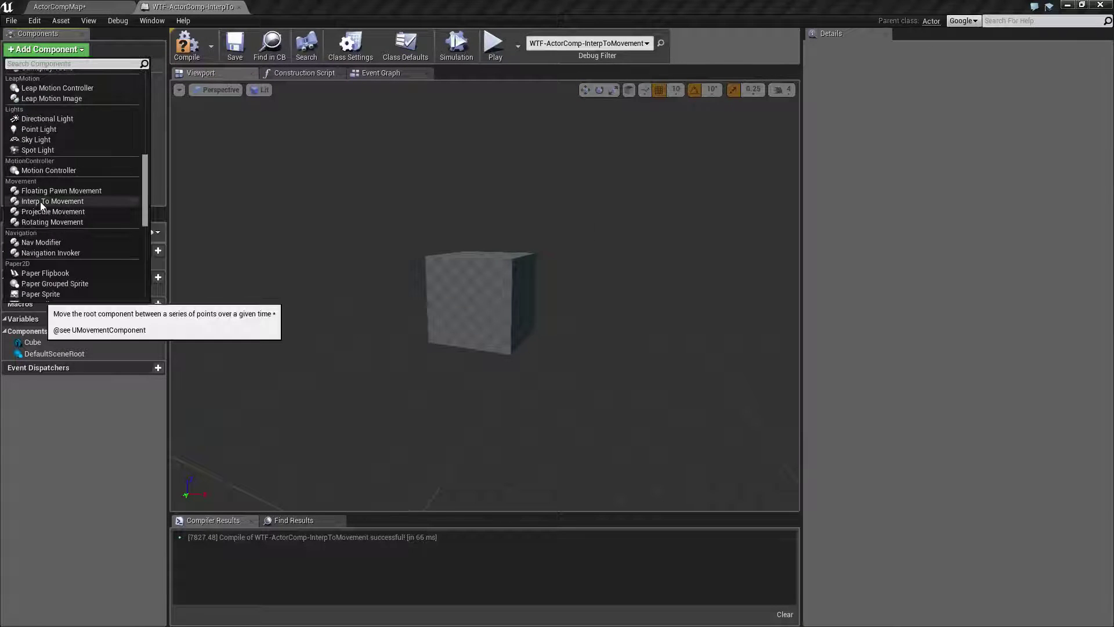
click(64, 201)
click(187, 45)
Test-play the ActorCompMap level with the rebuilt Blueprint.
click(60, 7)
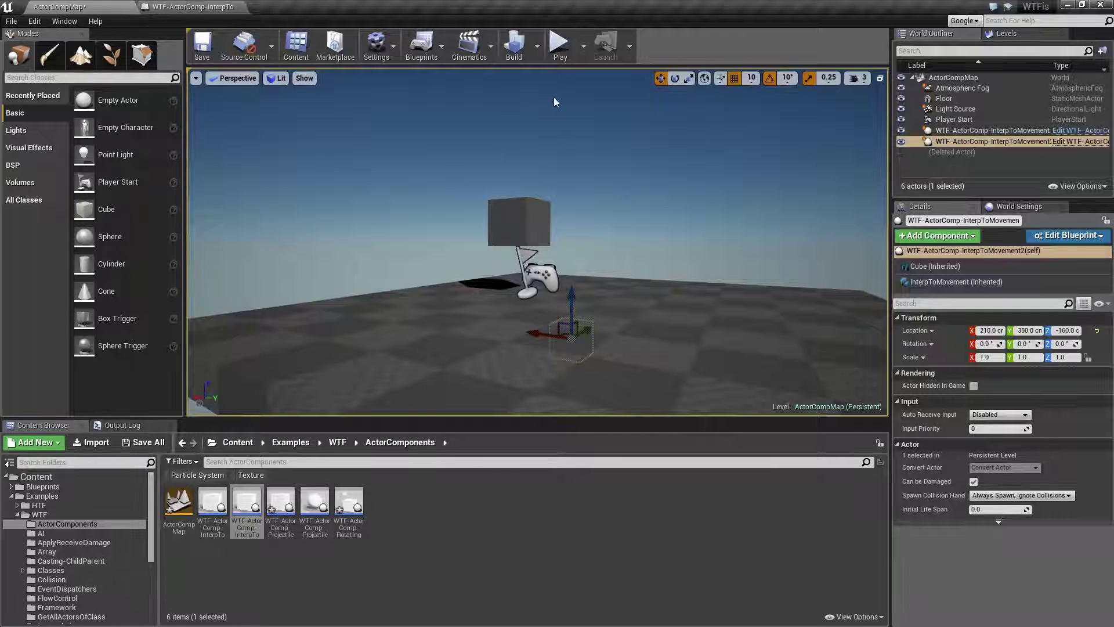
click(561, 47)
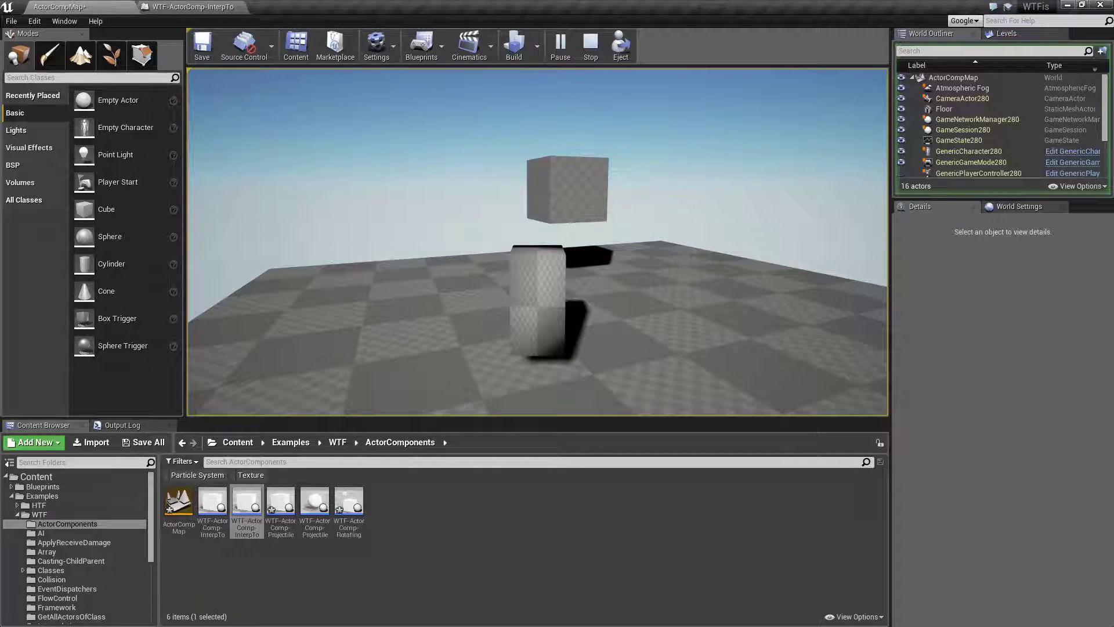
key(Escape)
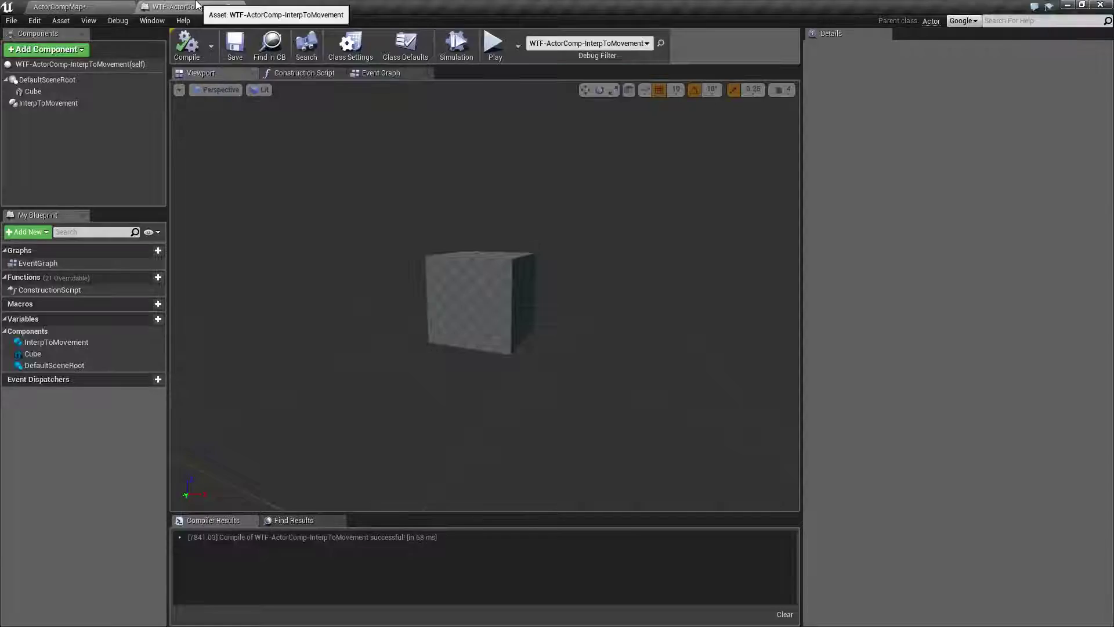
Review InterpToMovement's defaults (Duration 1.0, One Shot, no control points), widening the name column.
click(42, 103)
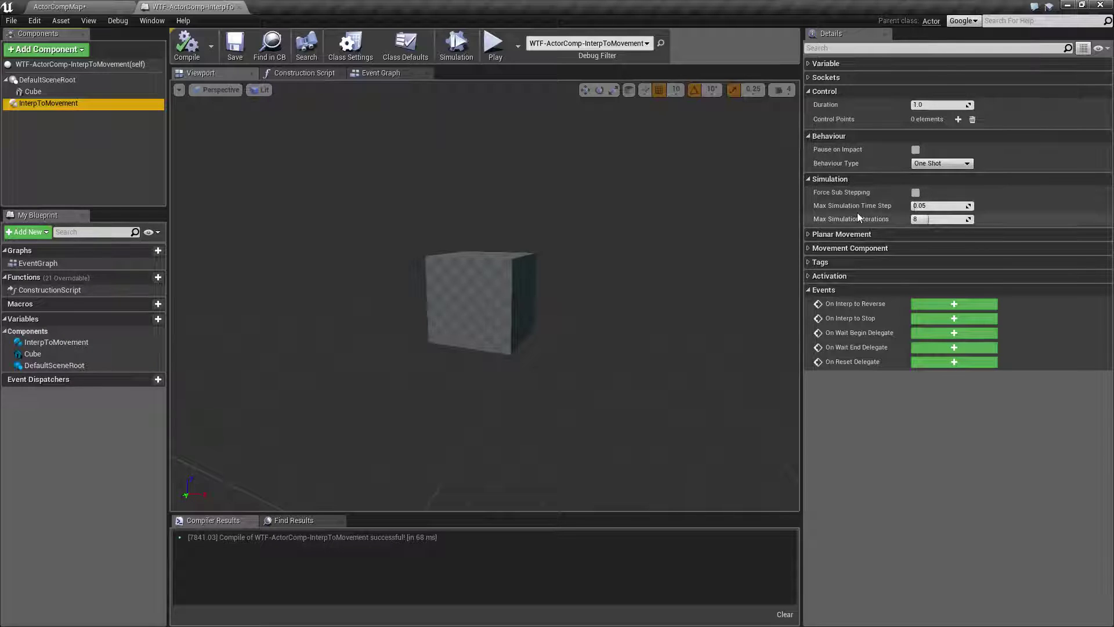
click(808, 248)
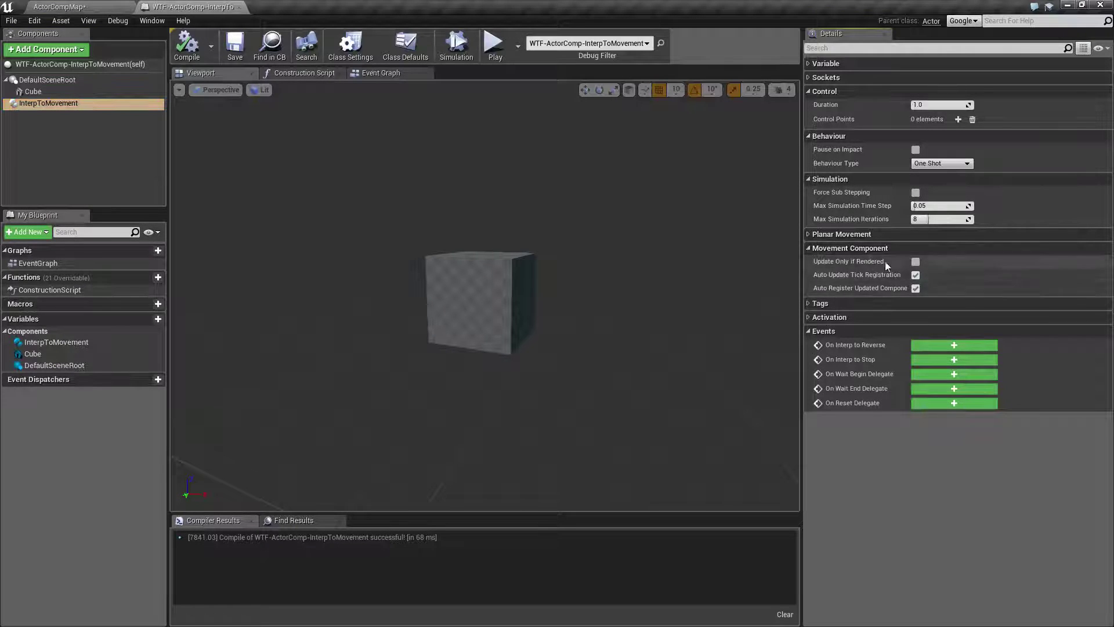
mouse_move(876, 268)
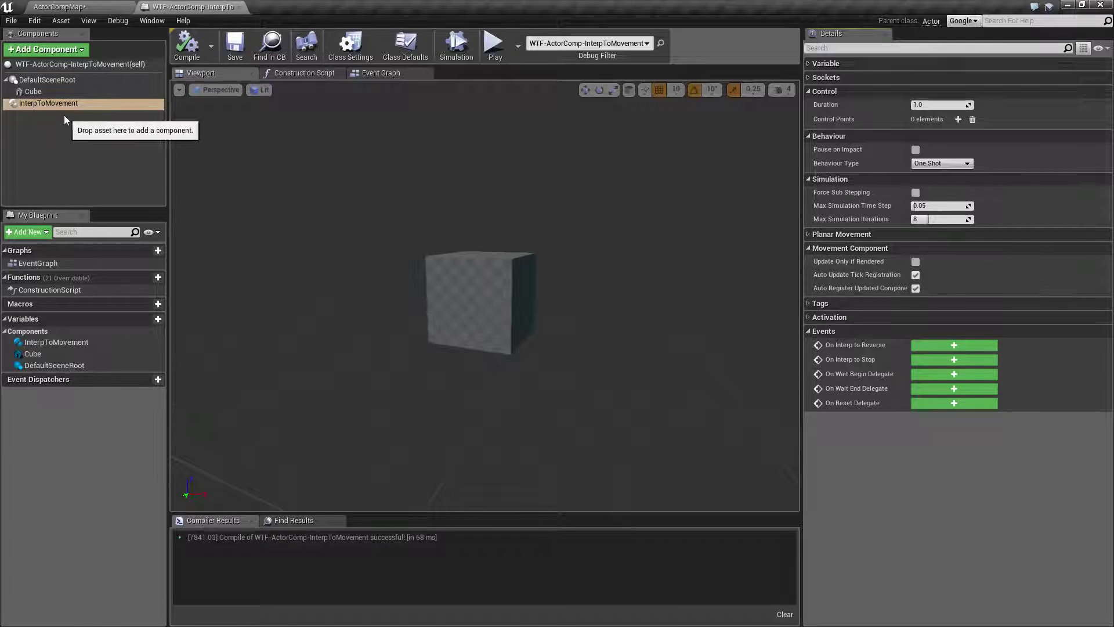
click(48, 104)
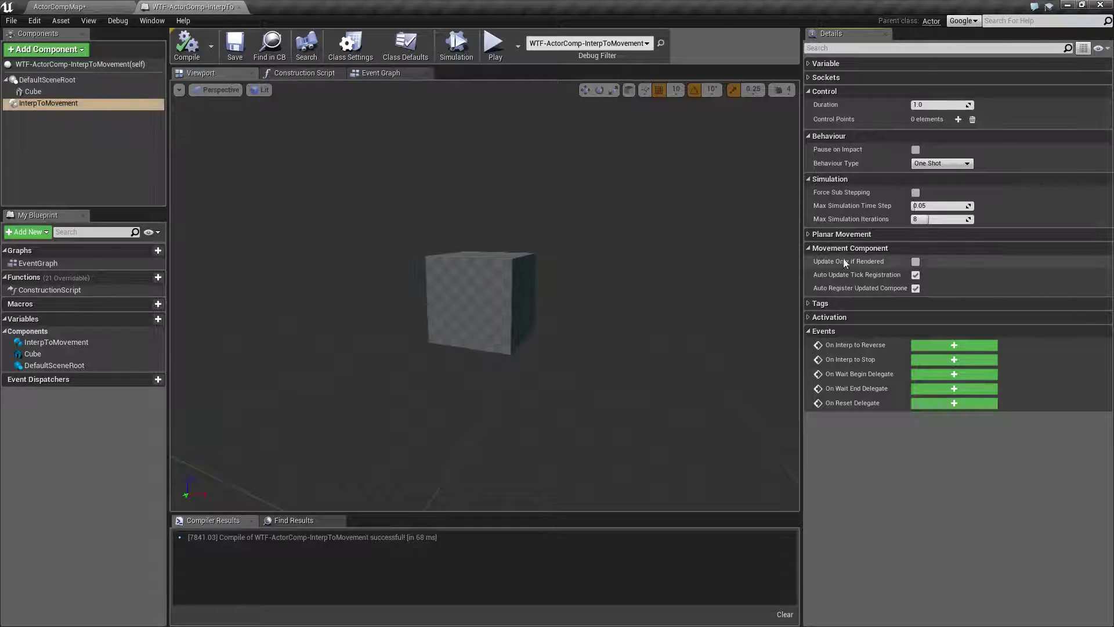
drag(907, 271, 947, 271)
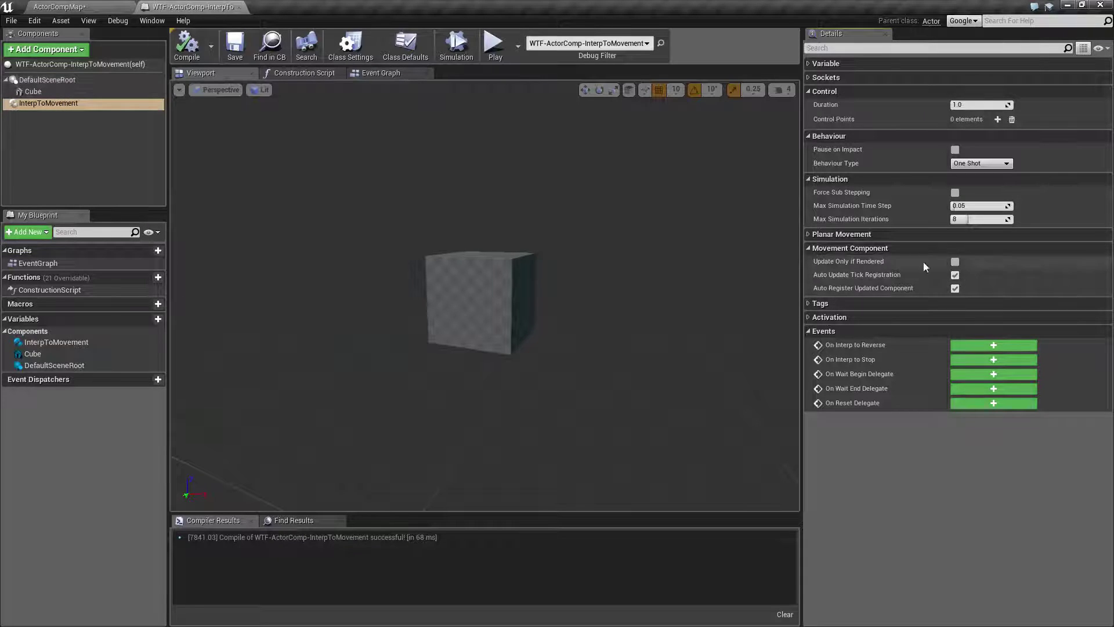
click(810, 249)
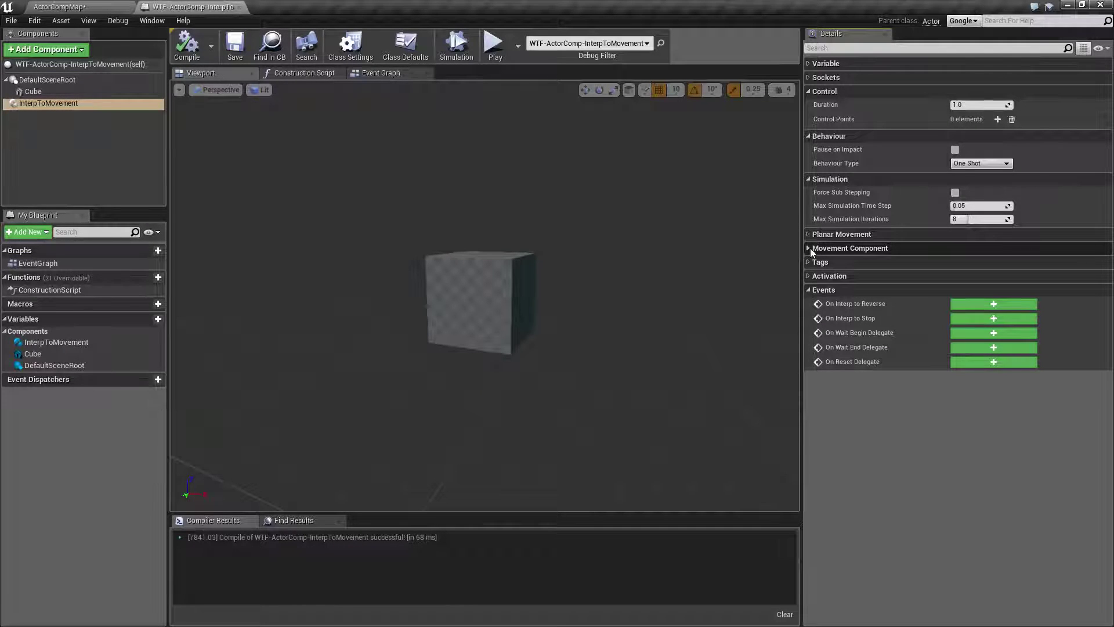
click(55, 80)
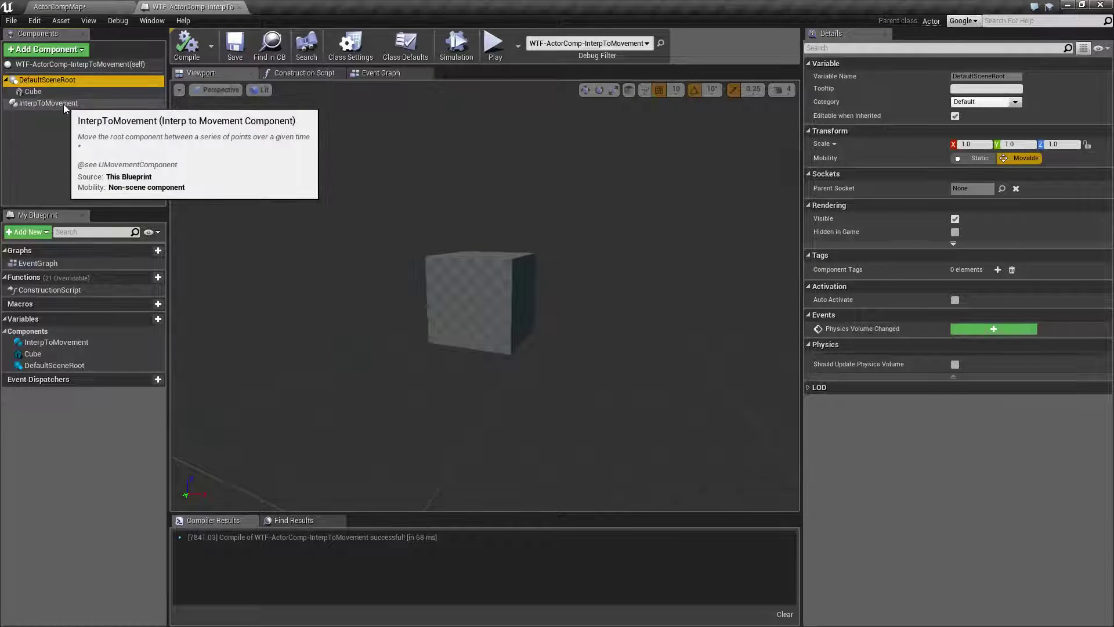
Add two control points, set the second's Y to 300, and set Duration to 3.0.
click(64, 103)
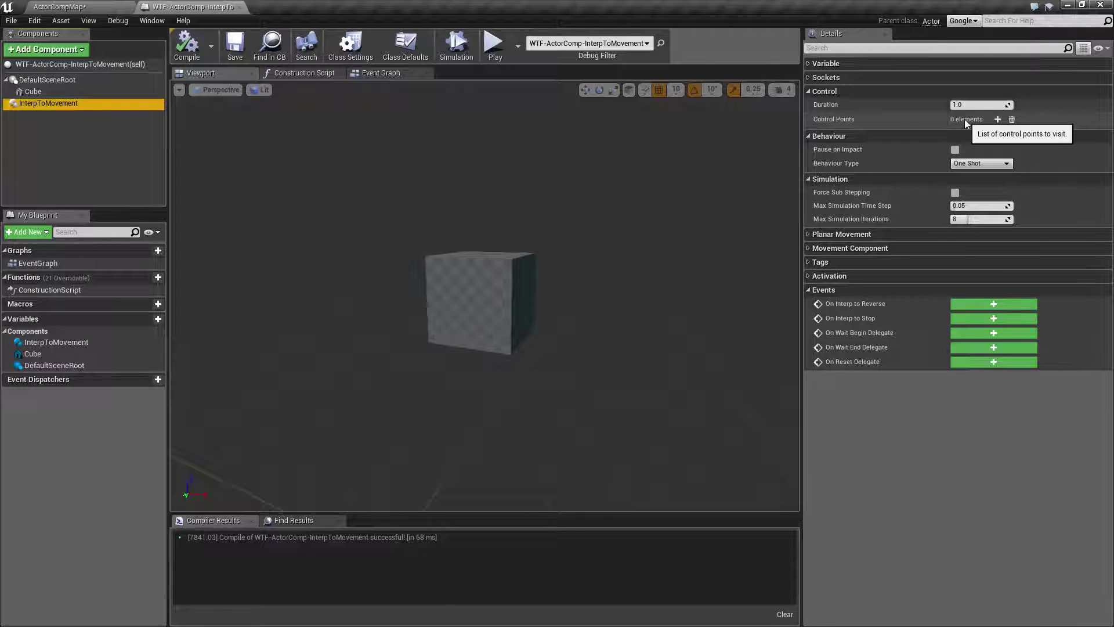
click(999, 122)
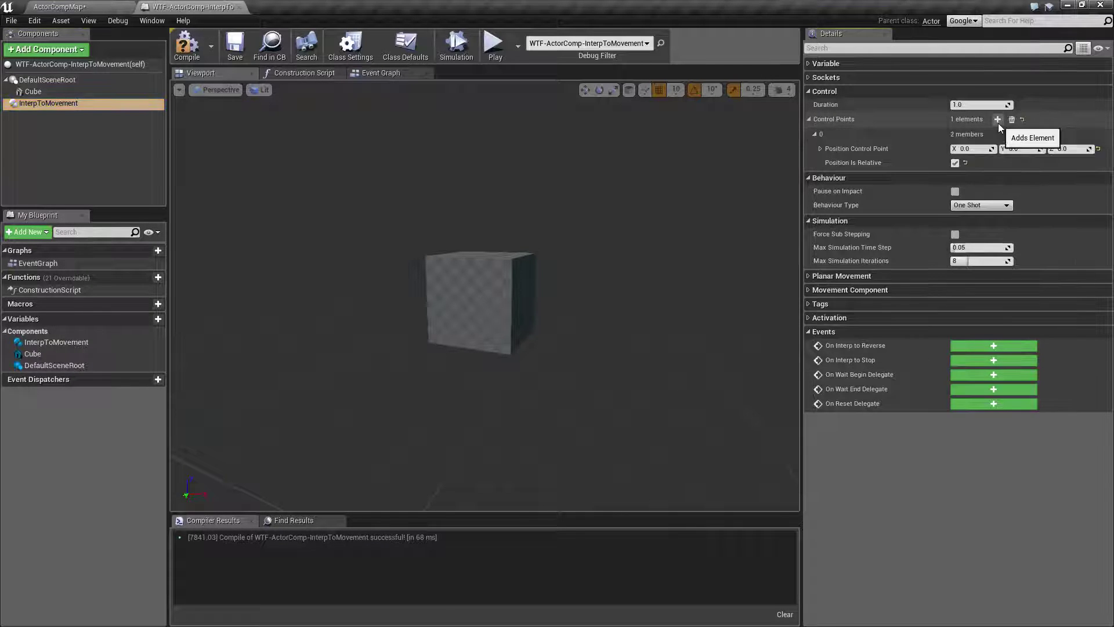
click(998, 123)
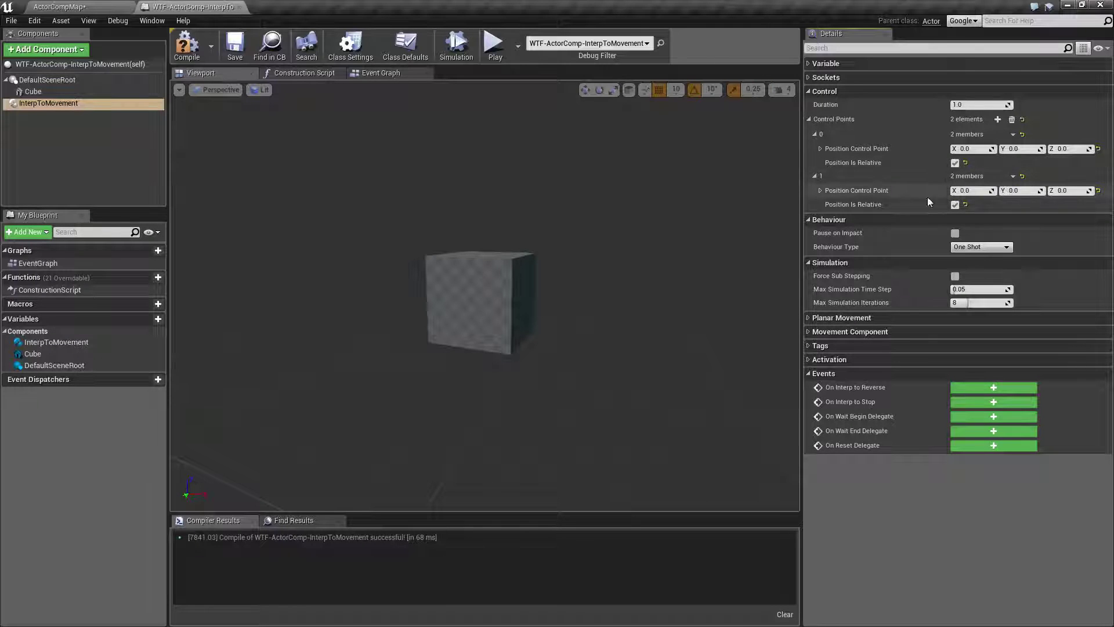
click(1027, 190)
text(300)
key(Tab)
click(972, 105)
text(3.0)
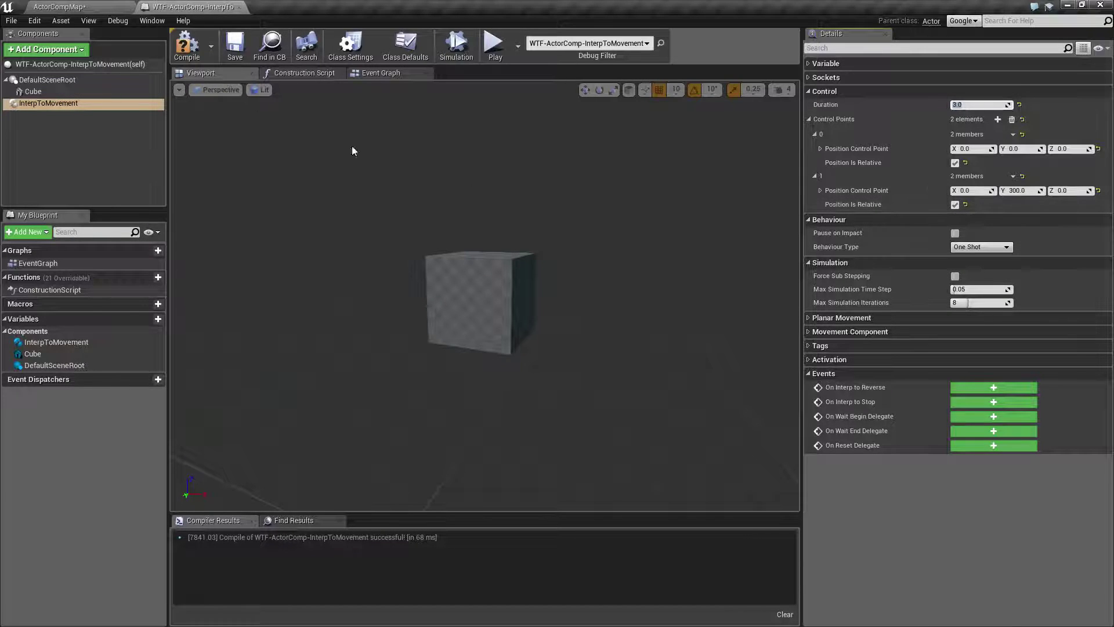
Compile the Blueprint and test-play the two-point movement in the level.
click(187, 48)
click(64, 7)
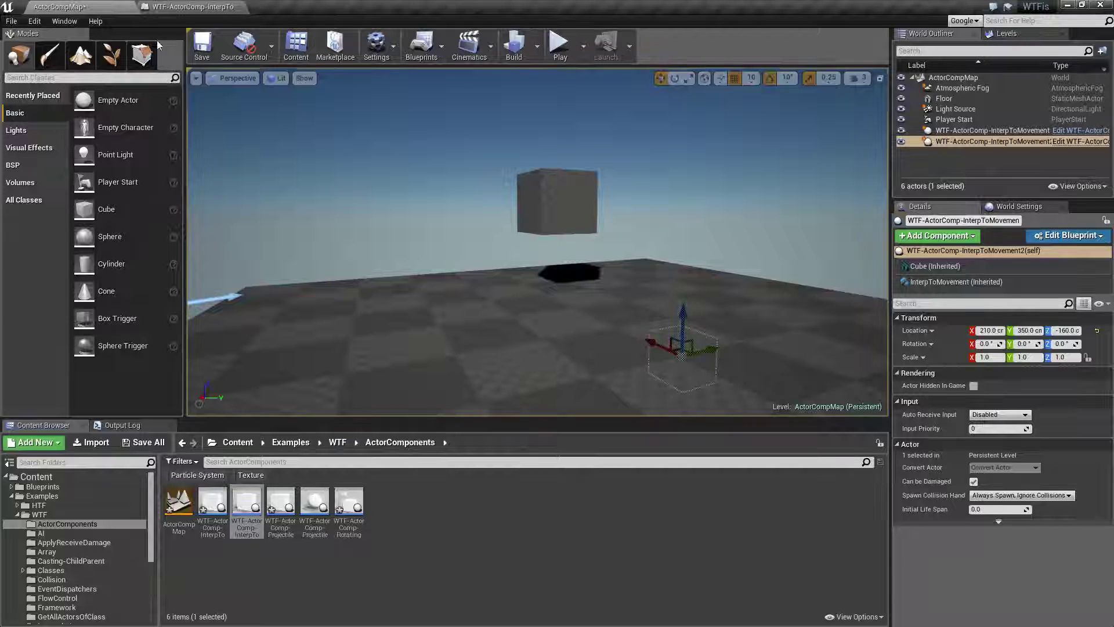
click(559, 47)
click(537, 232)
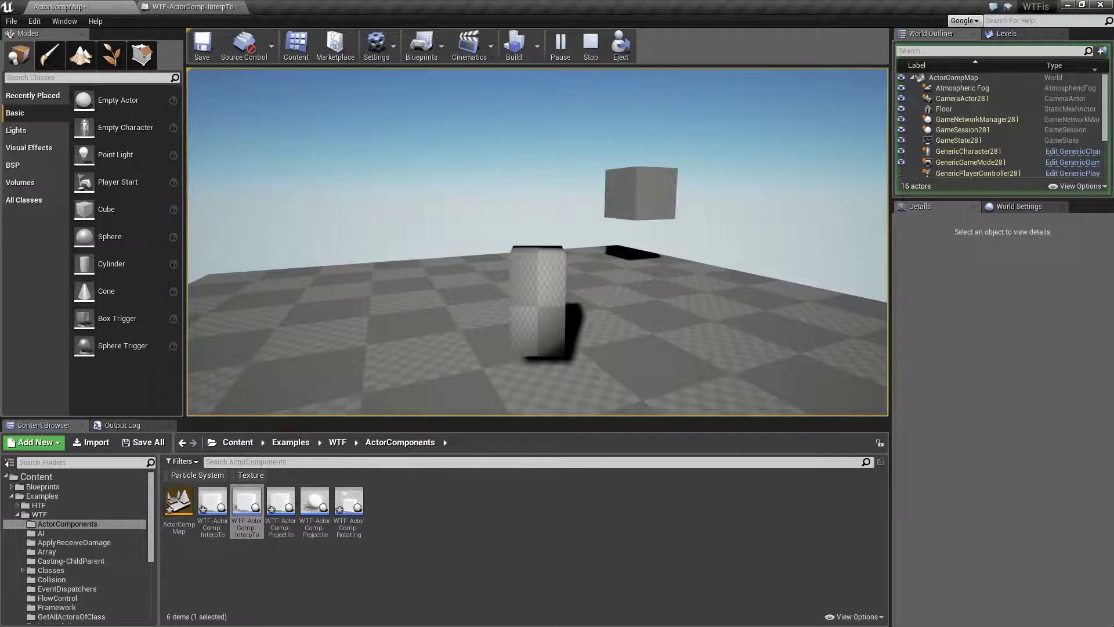
key(Escape)
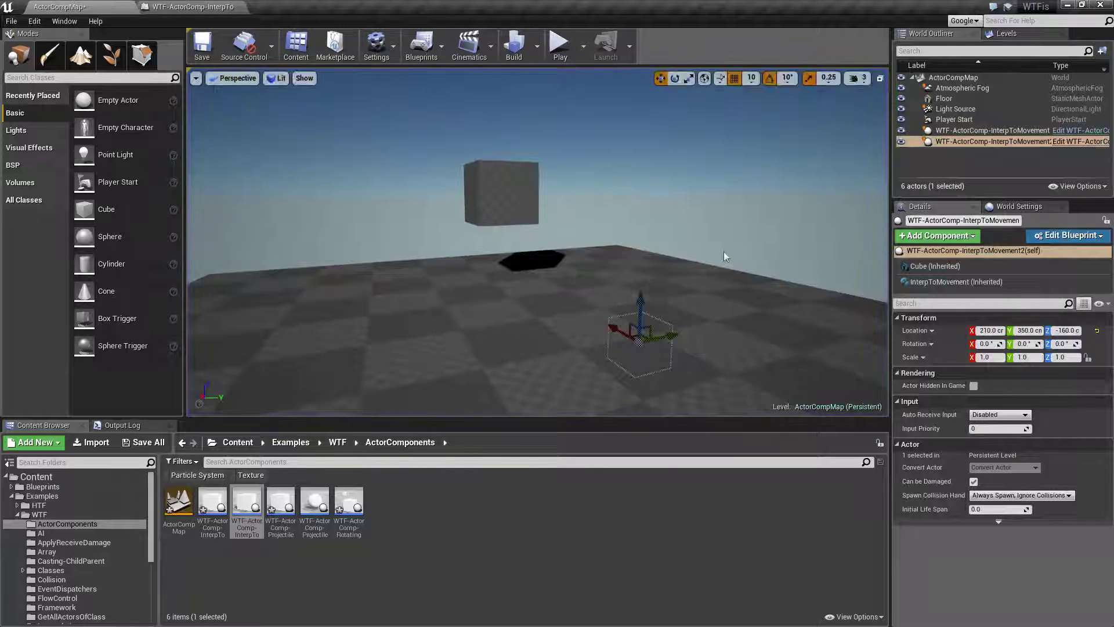
Add a third control point at 0,0,0 and preview the movement twice.
click(172, 5)
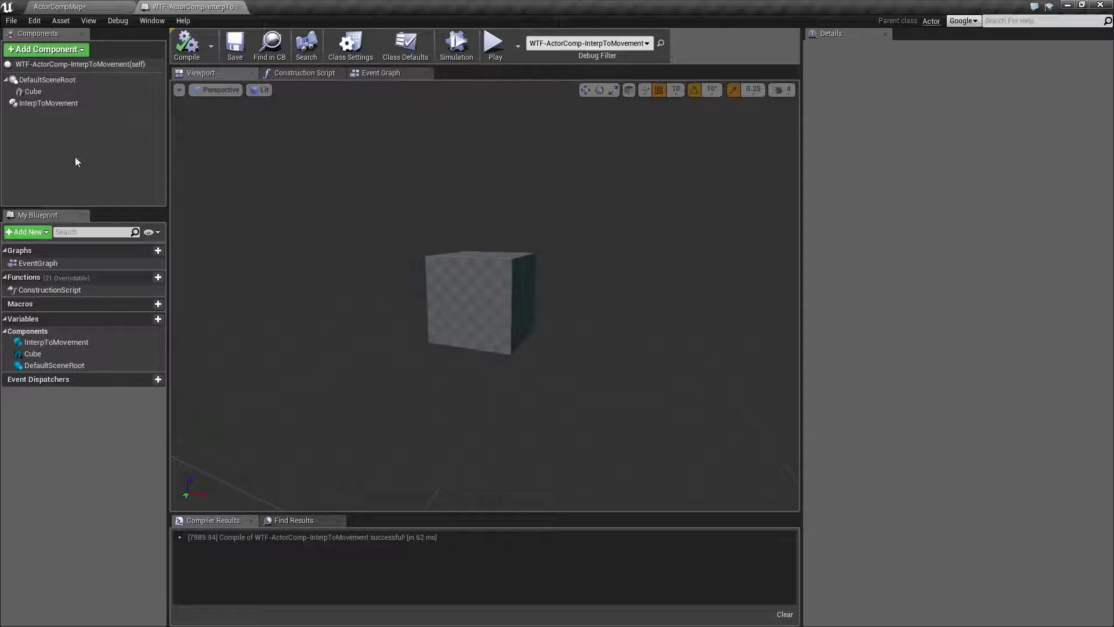
click(40, 104)
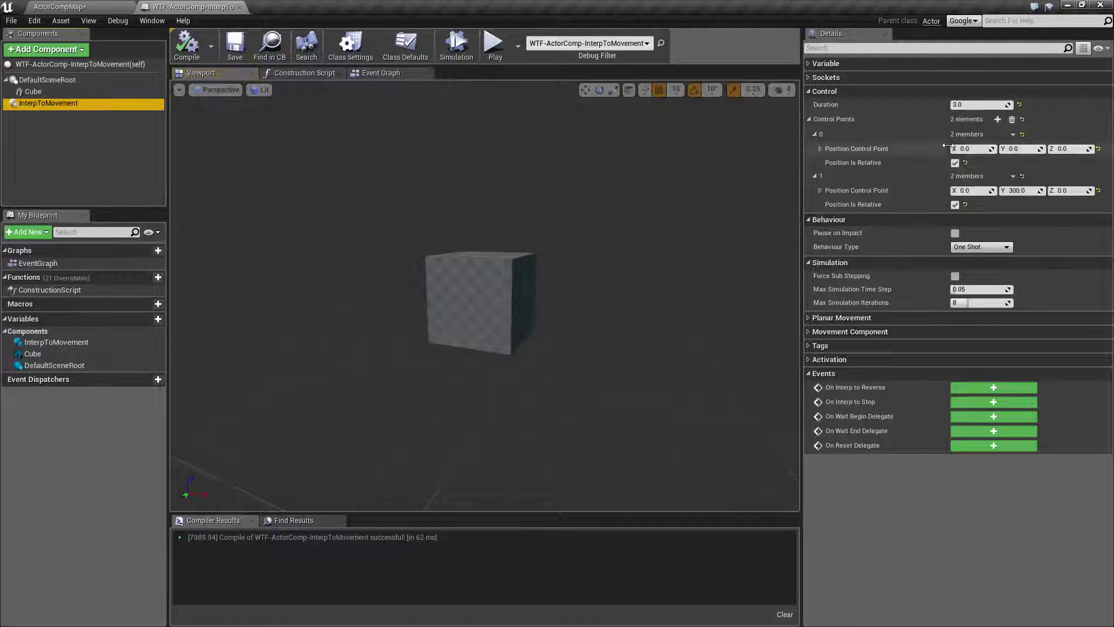
click(998, 119)
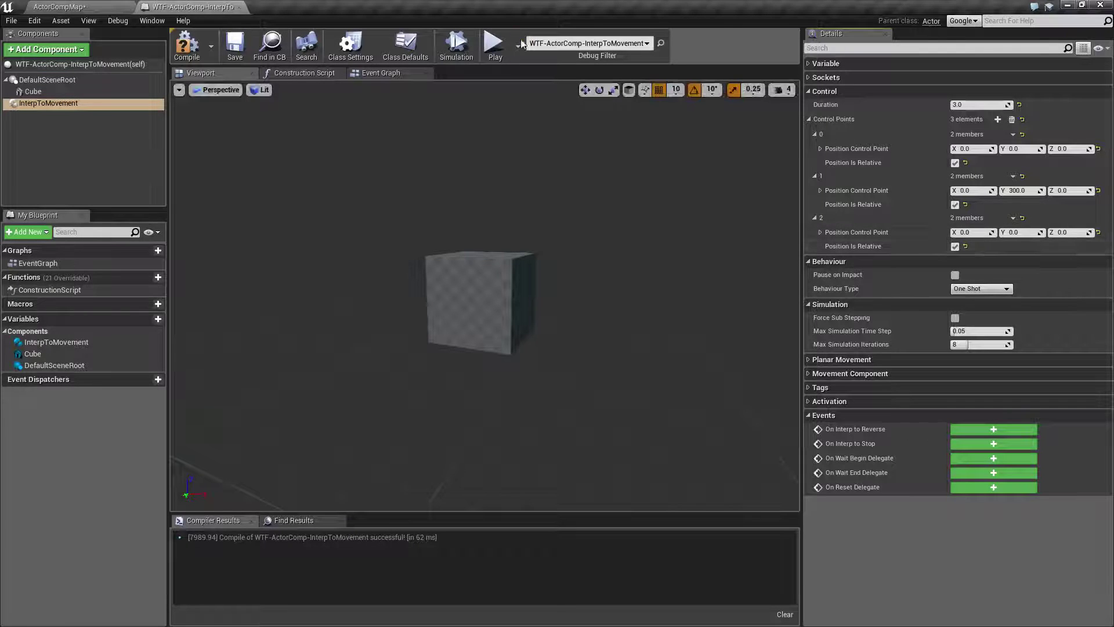
click(493, 47)
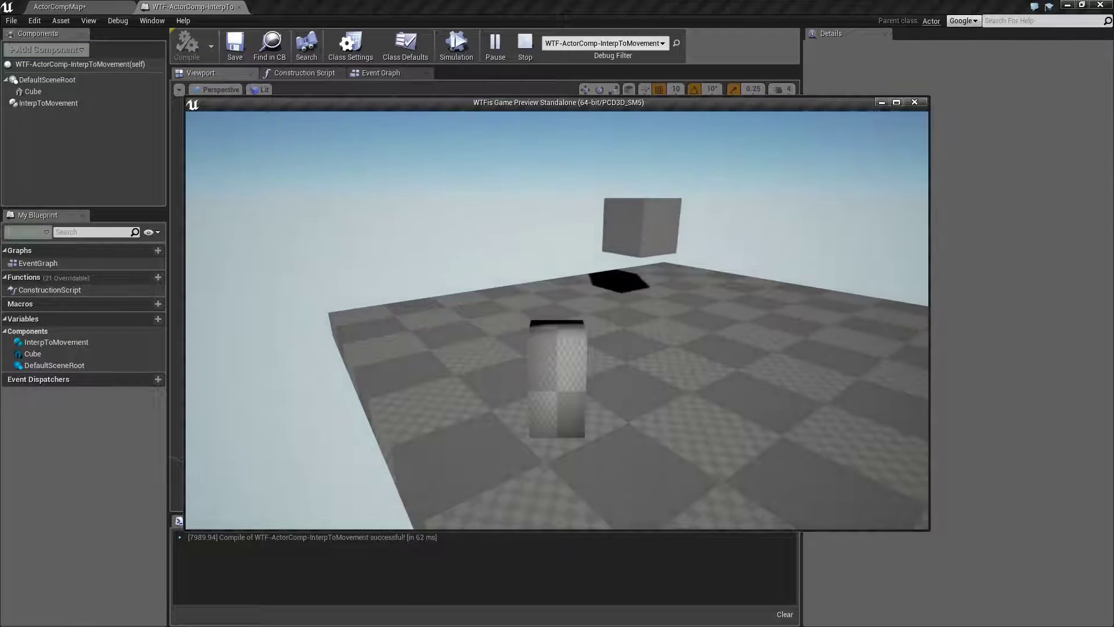
key(Escape)
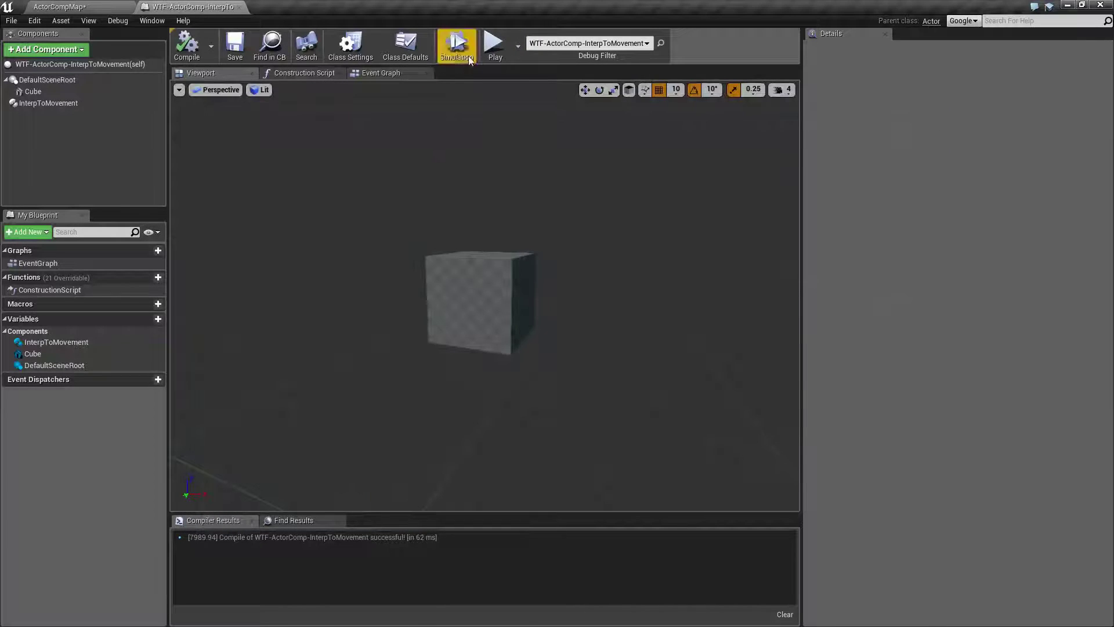
click(494, 43)
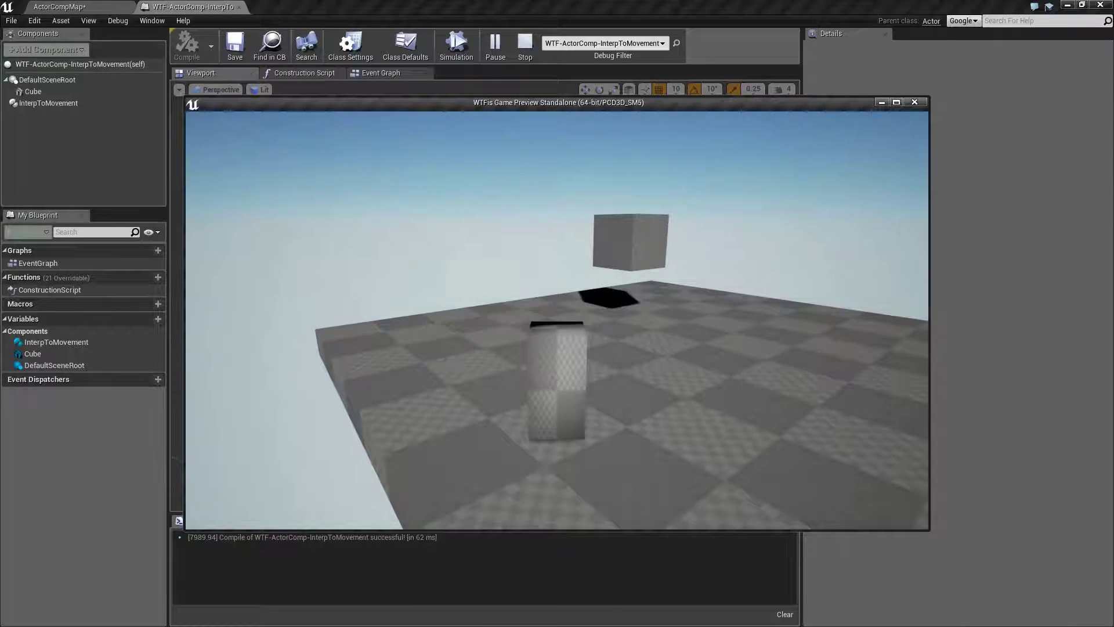
key(Escape)
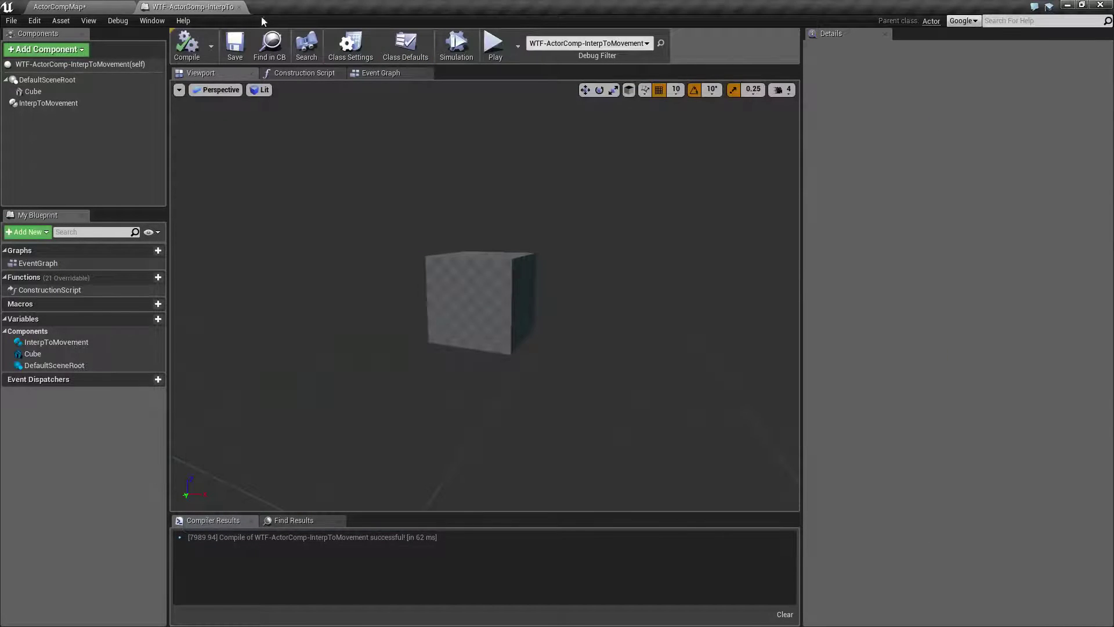
Add a fourth control point at Y -300 and preview the four-point path.
click(75, 103)
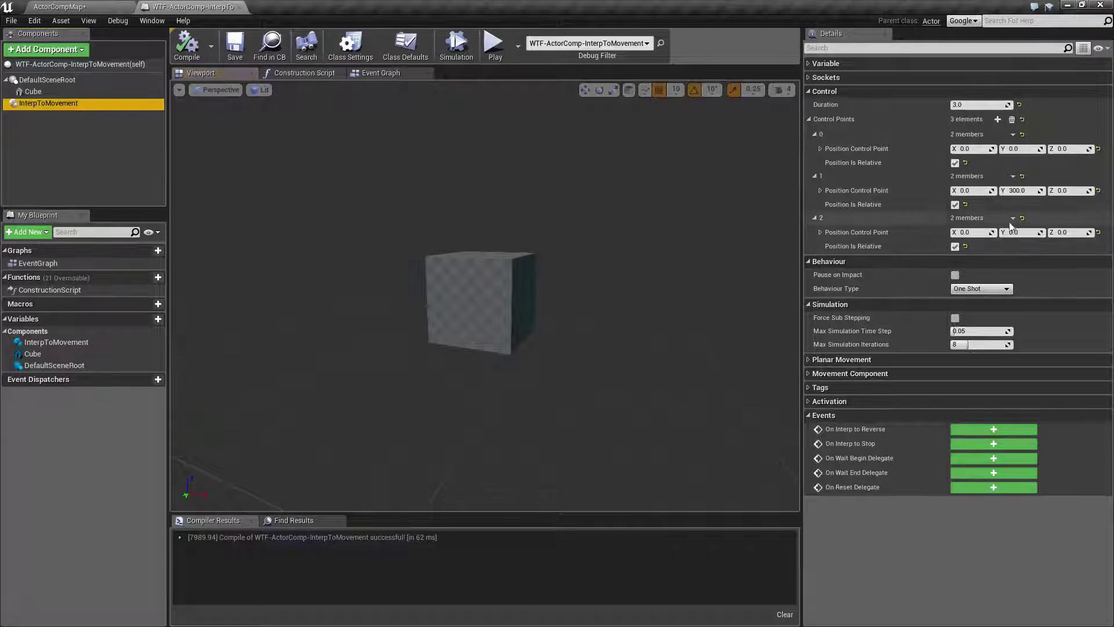
click(998, 120)
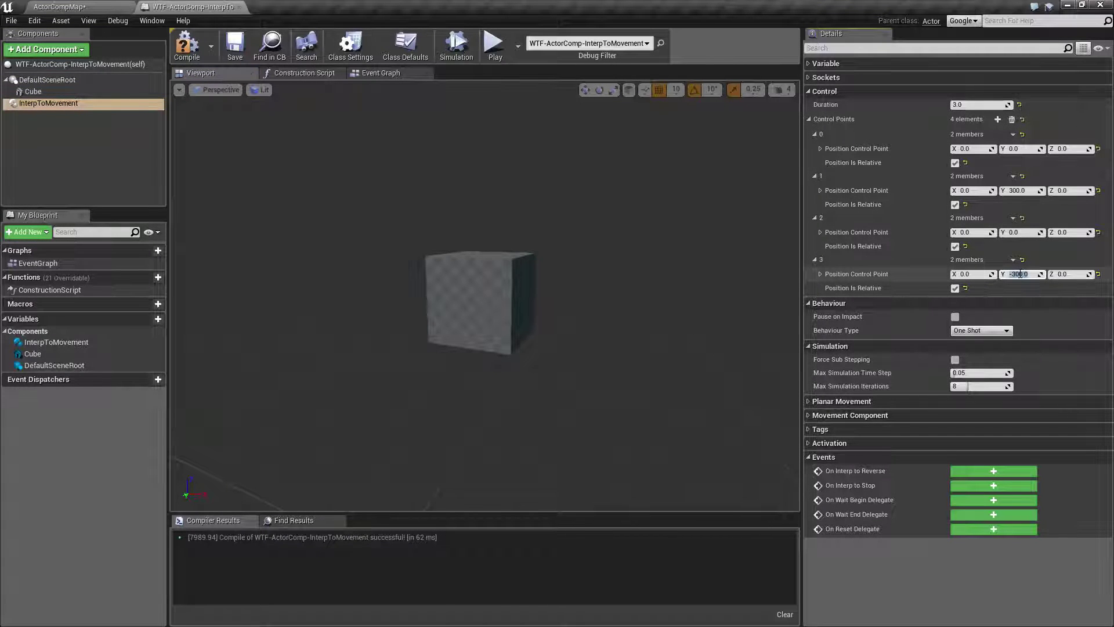
click(496, 45)
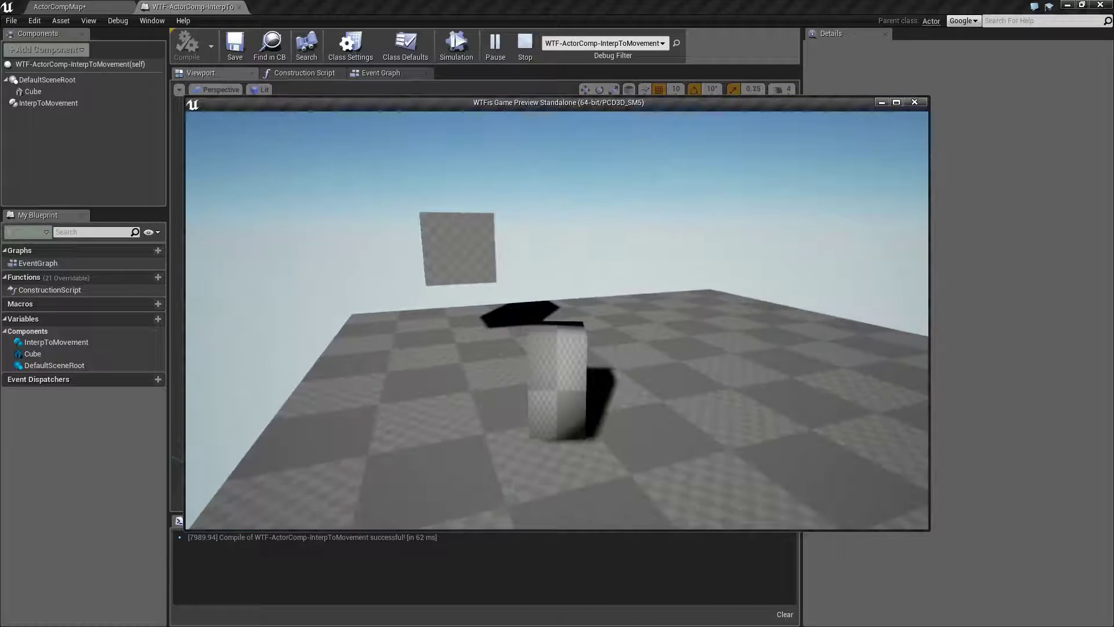
key(Escape)
click(46, 103)
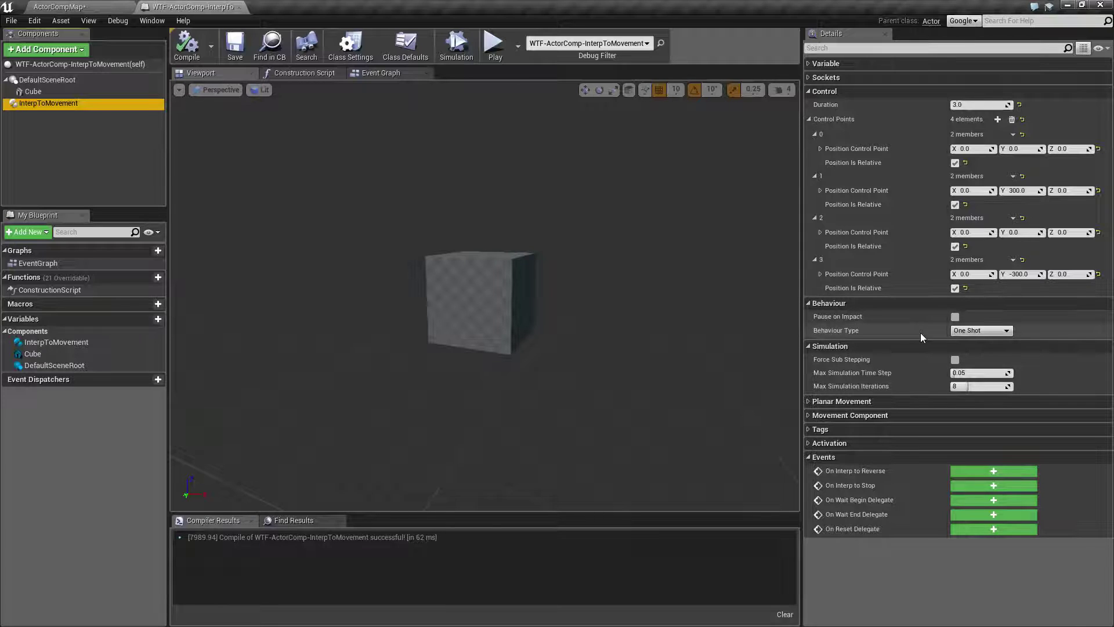
Switch Behaviour Type to One Shot Reverse and preview the result.
mouse_move(822, 324)
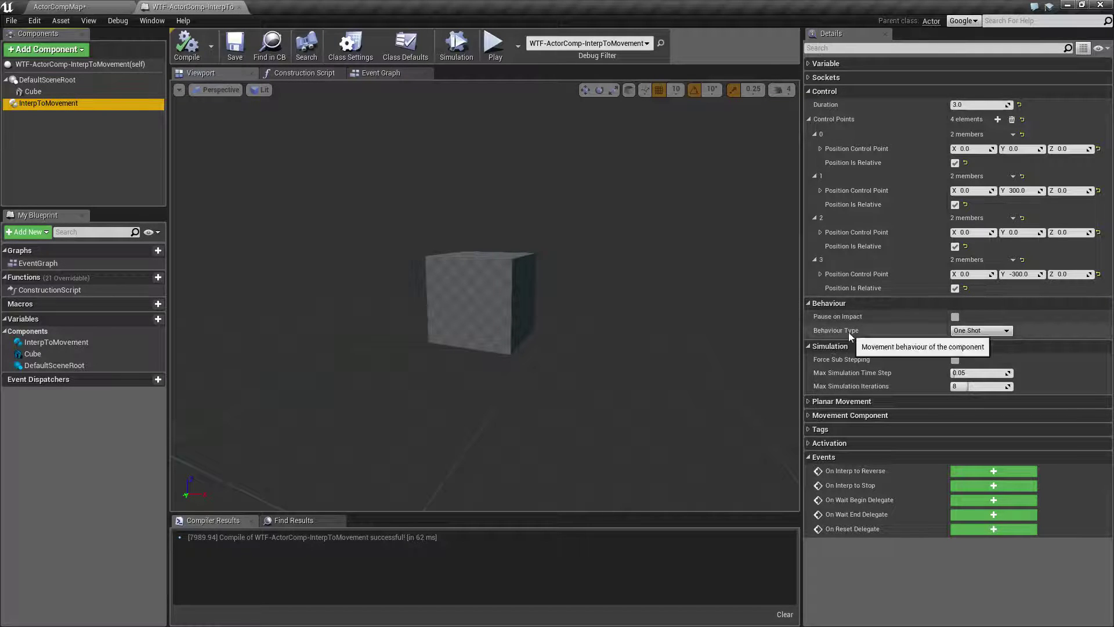
mouse_move(975, 333)
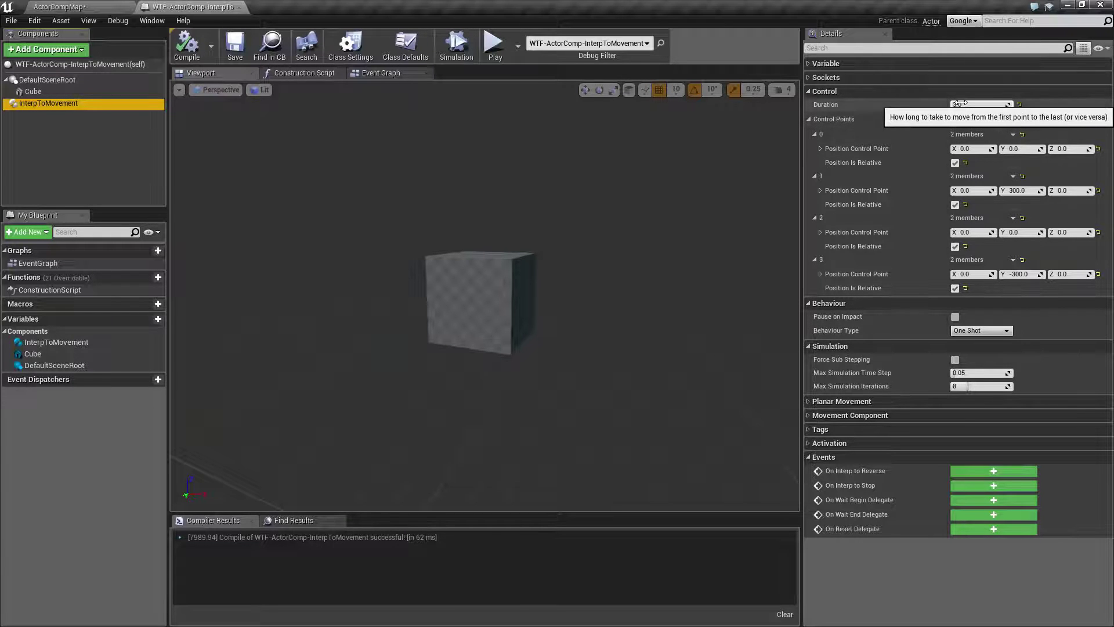
click(984, 334)
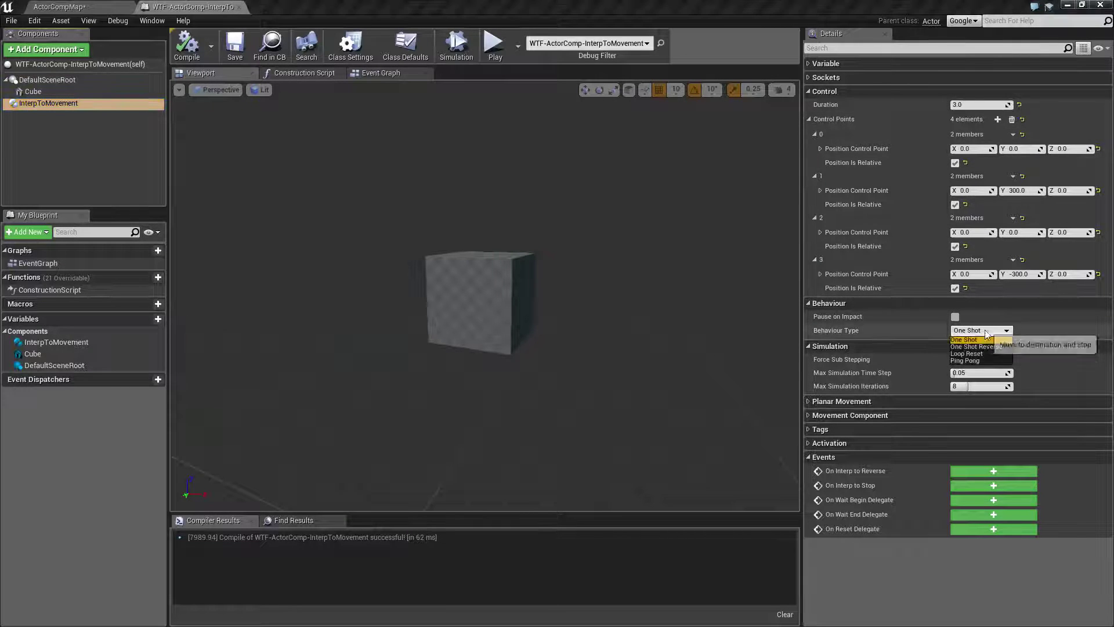
click(984, 347)
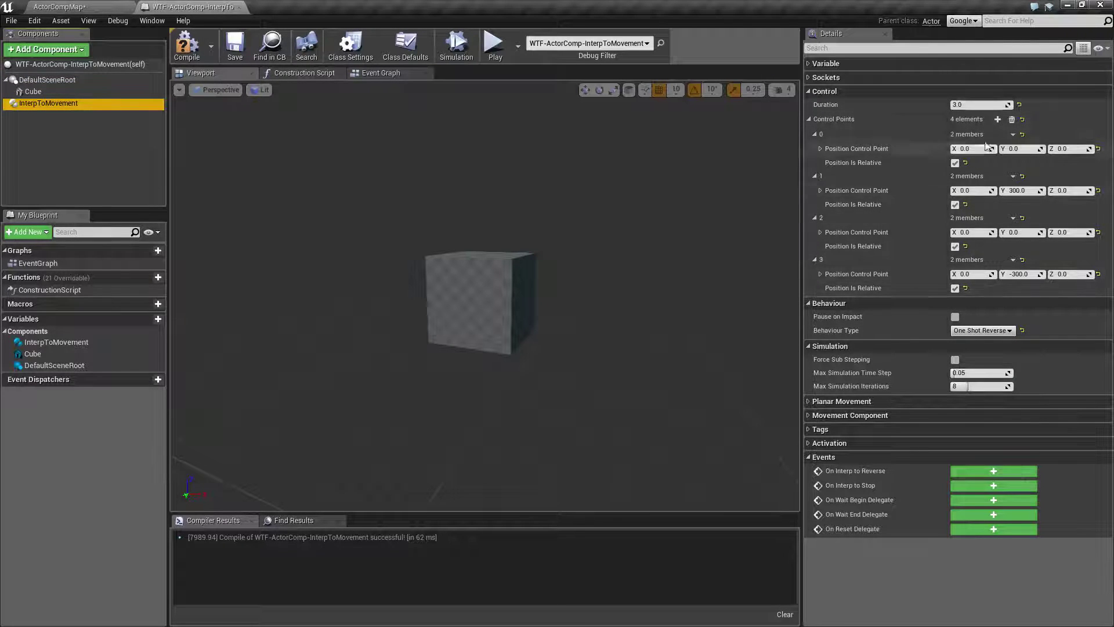
click(494, 47)
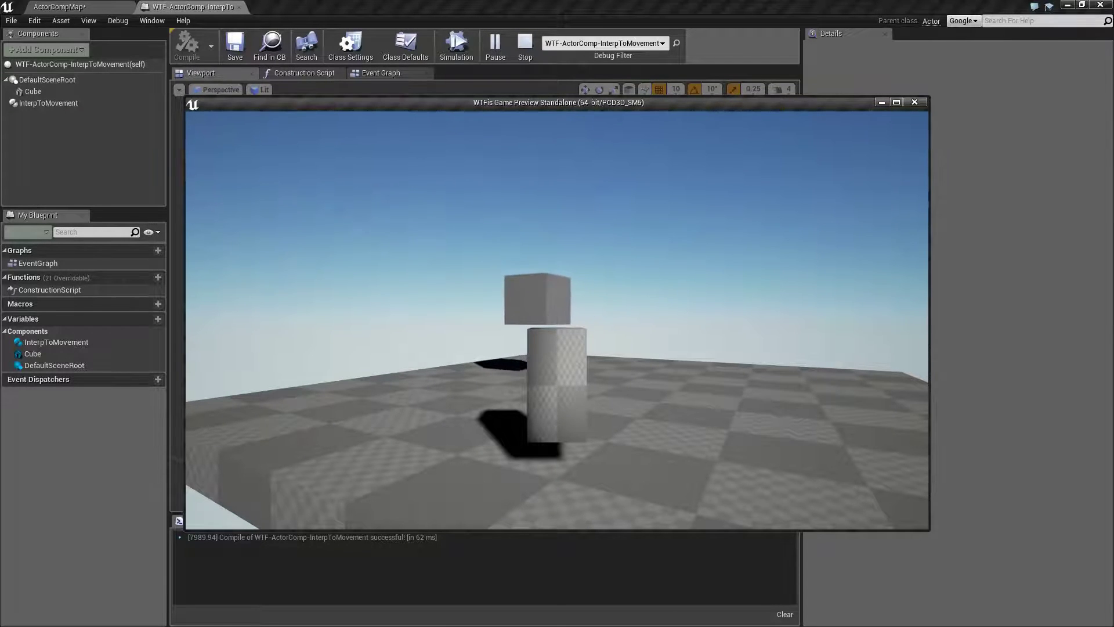
key(Escape)
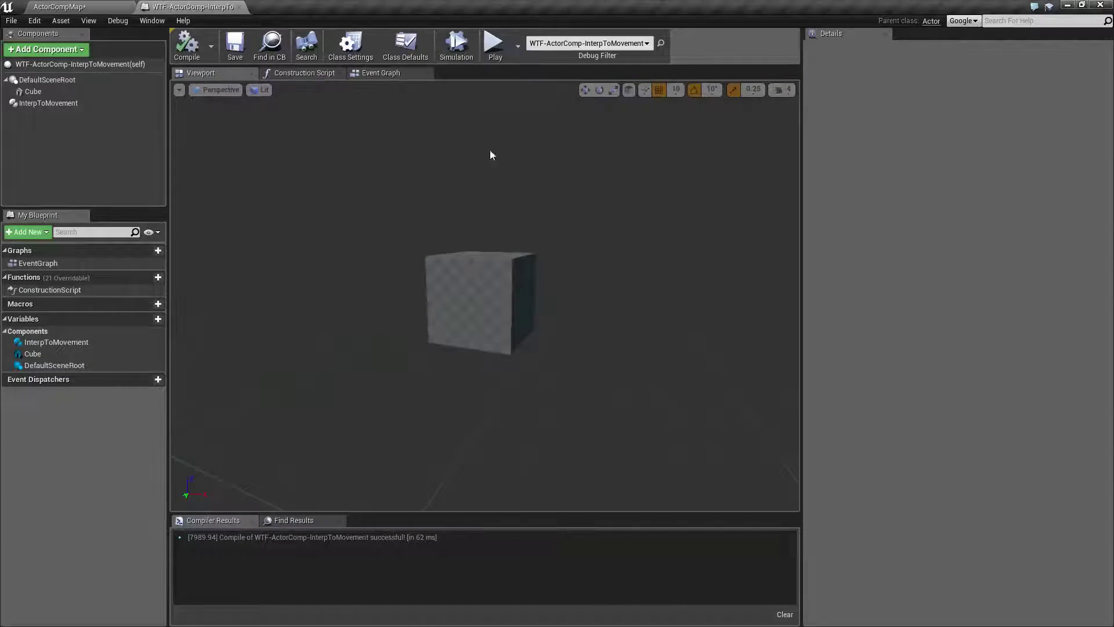
Change Behaviour Type to Loop Reset and test it in a game preview.
click(47, 103)
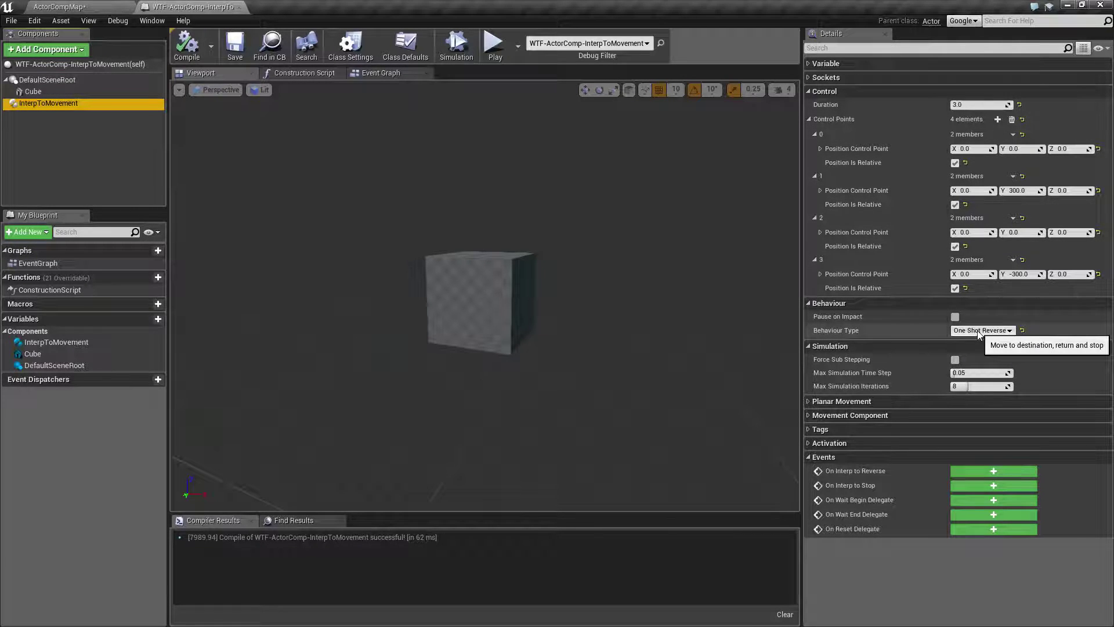
click(978, 332)
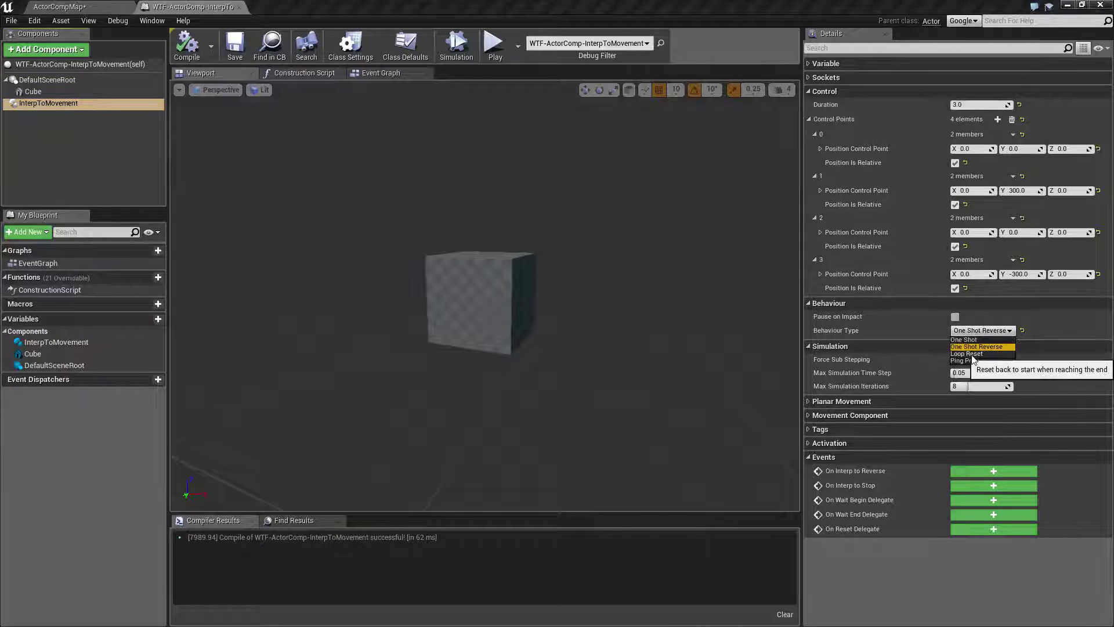
click(972, 355)
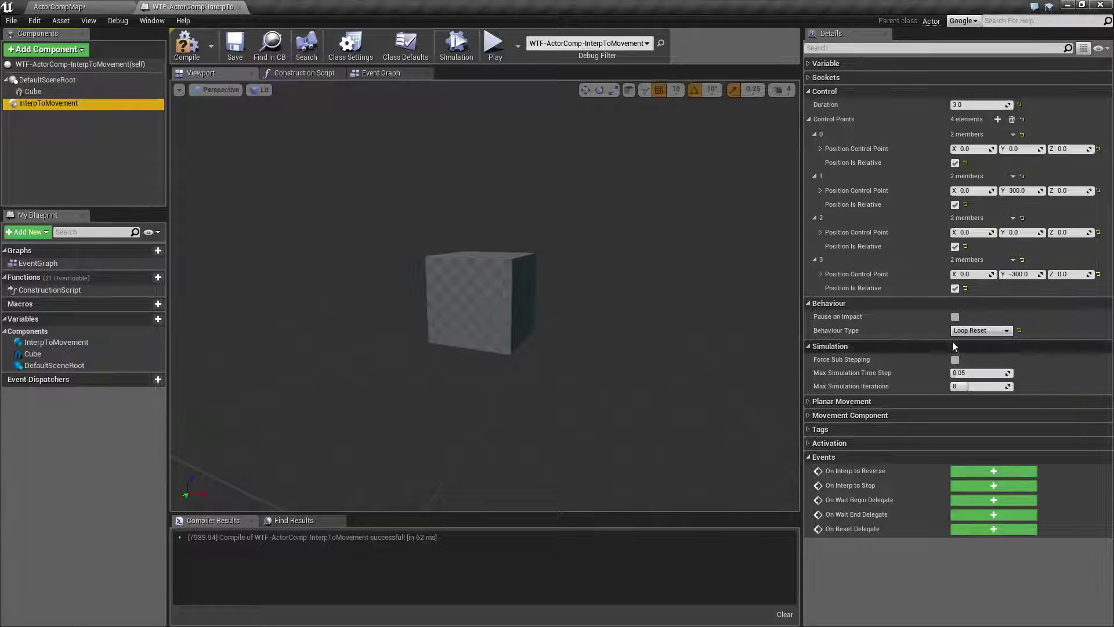
click(492, 44)
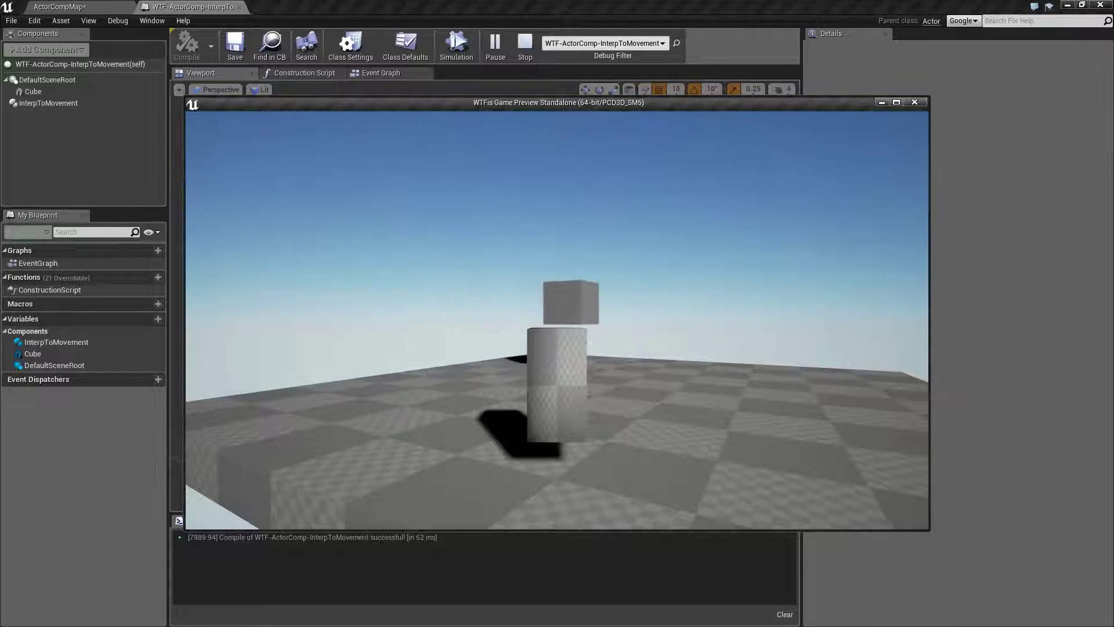
key(Escape)
Set Behaviour Type to Ping Pong and watch the cube move back and forth in a preview.
click(46, 103)
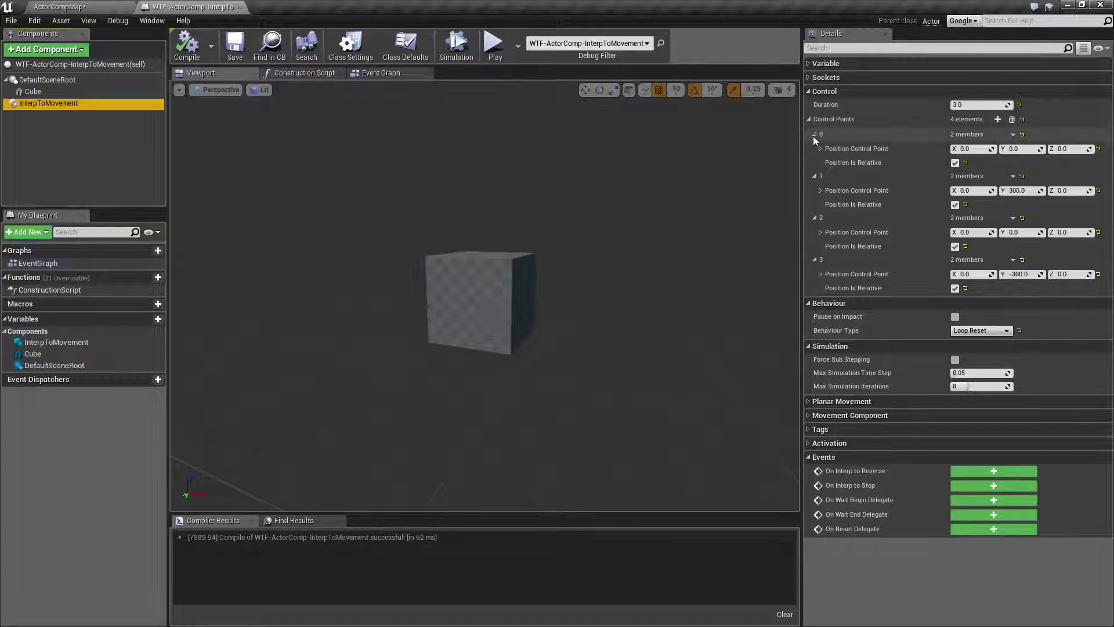
click(961, 331)
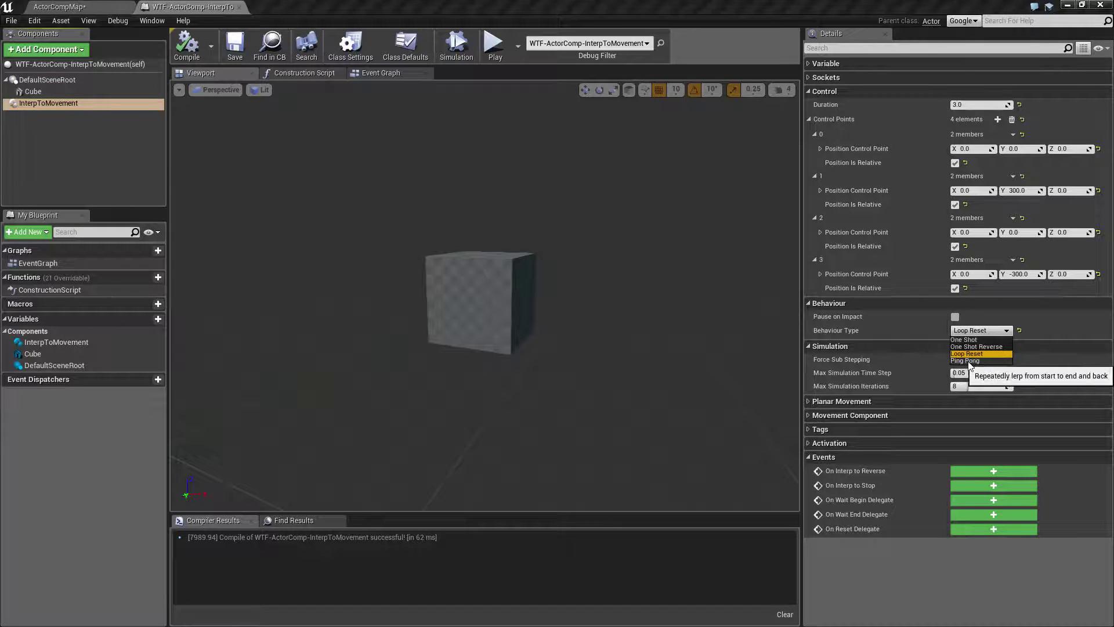
click(968, 361)
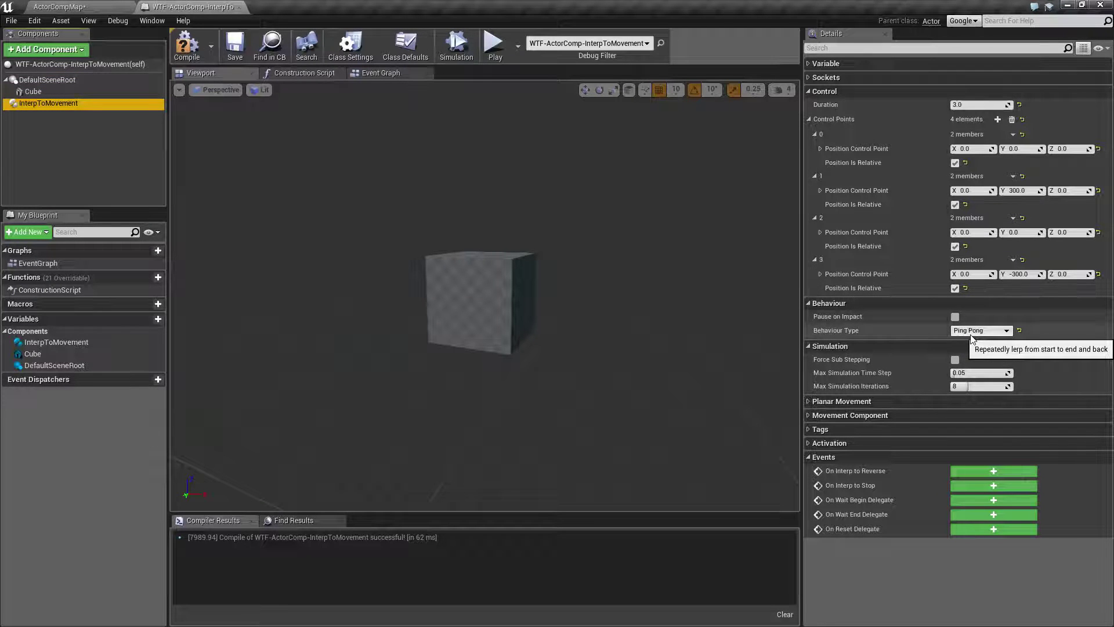
click(503, 44)
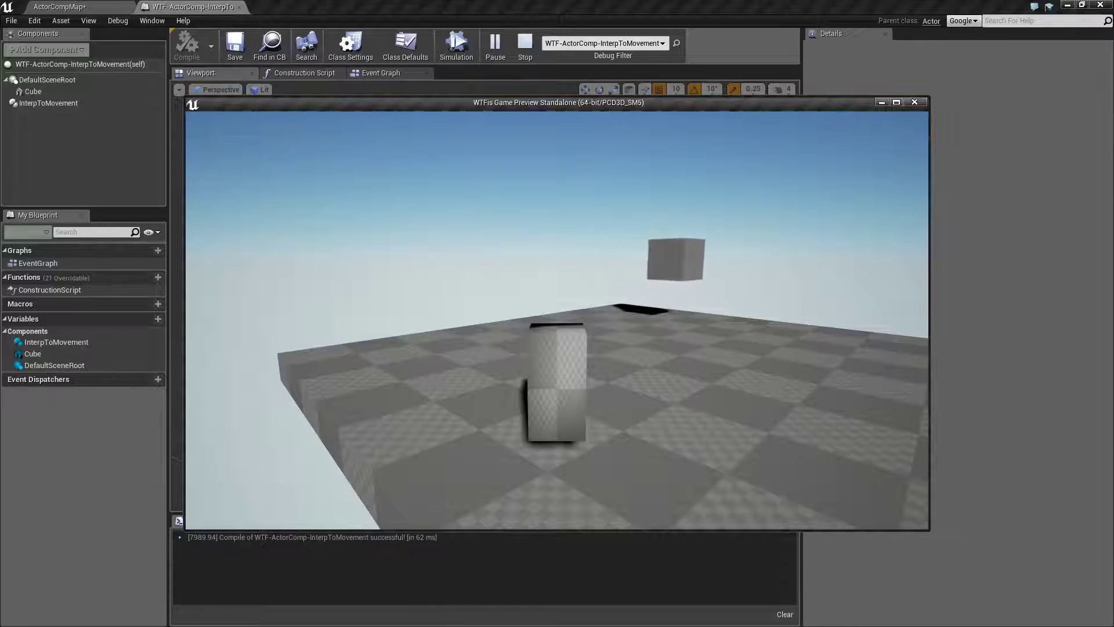
key(Escape)
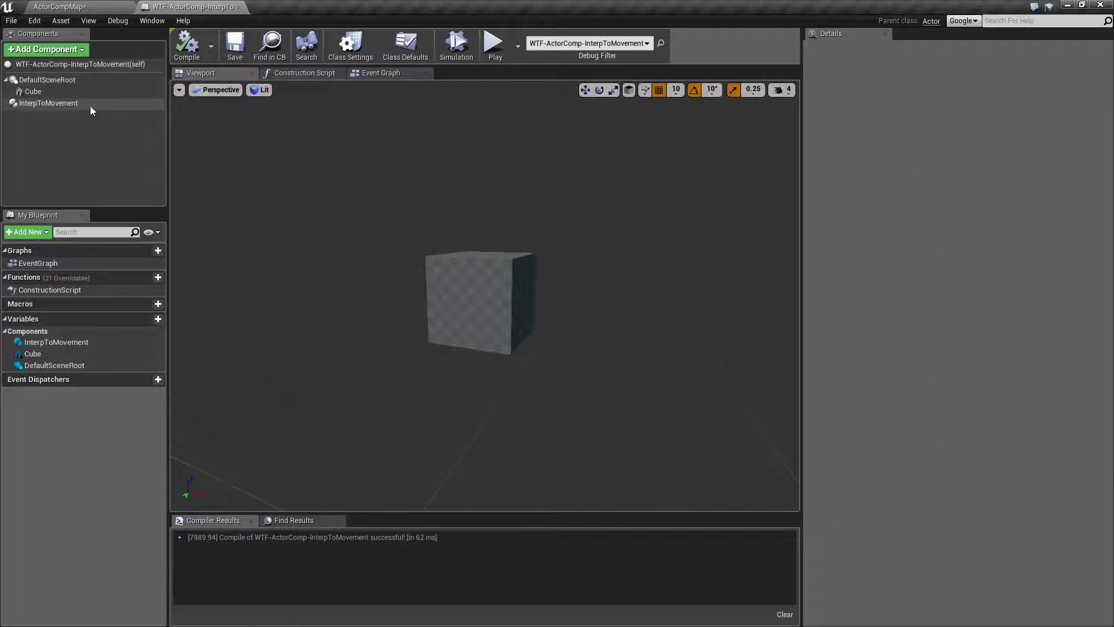
Review InterpToMovement's Duration 3.0, four control points, Ping Pong and Simulation settings.
click(68, 105)
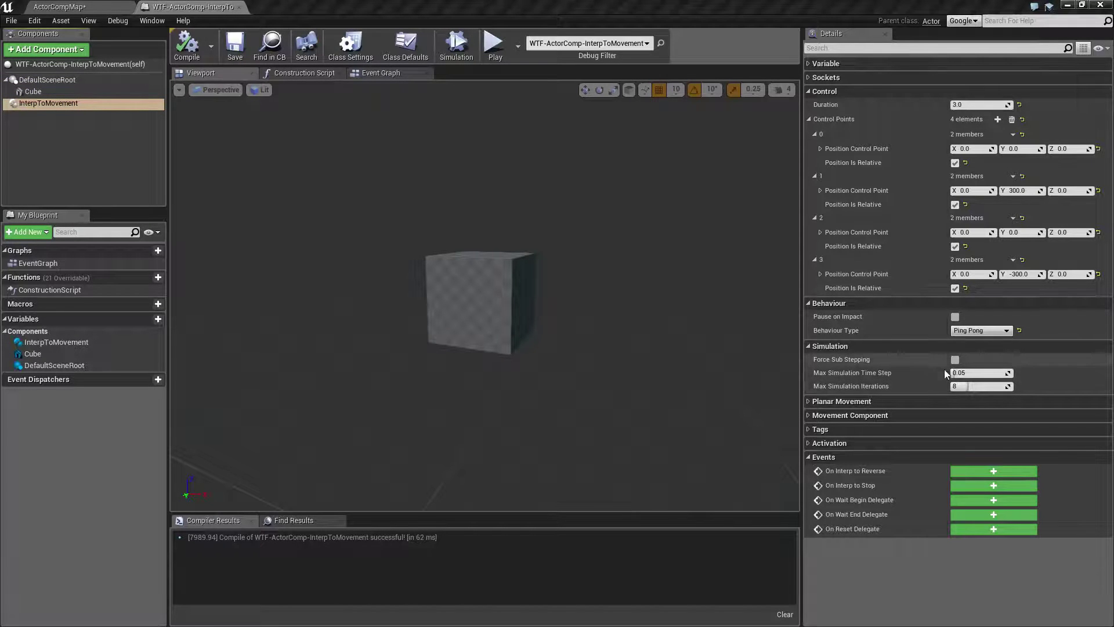
mouse_move(998, 372)
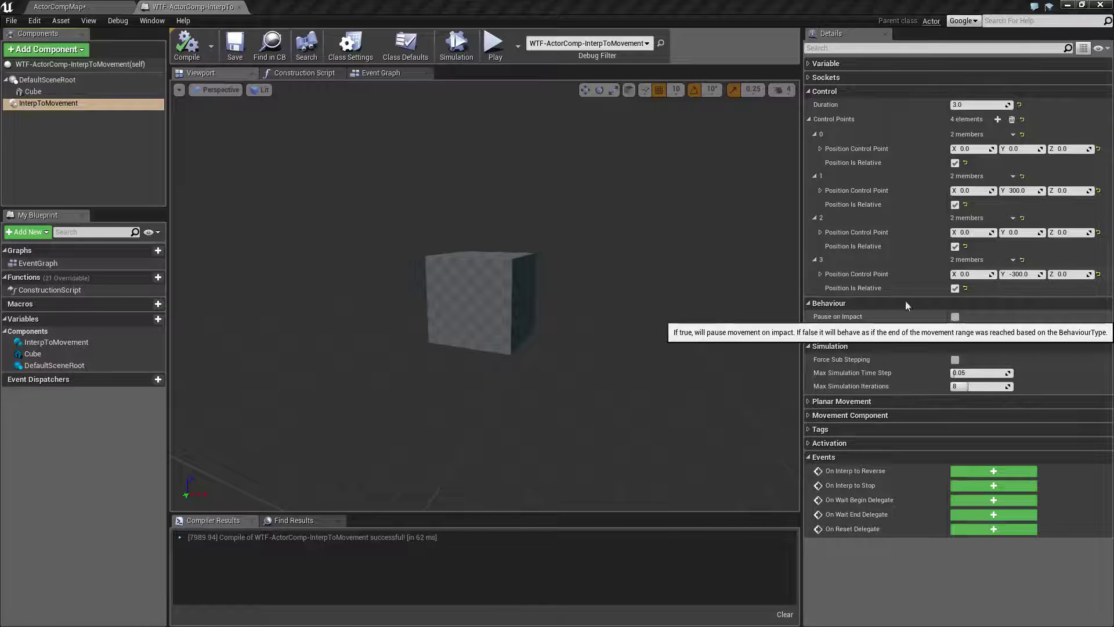
Raise the placed movement actor to Z 220 in ActorCompMap and test-play the level.
click(30, 9)
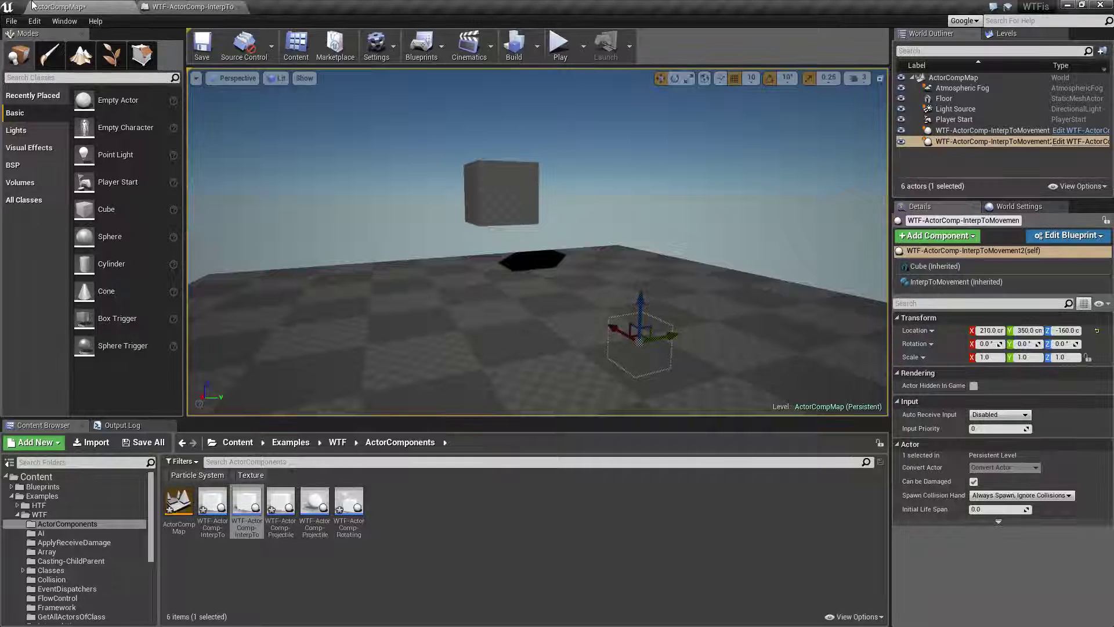
drag(643, 301, 619, 144)
drag(607, 325, 627, 301)
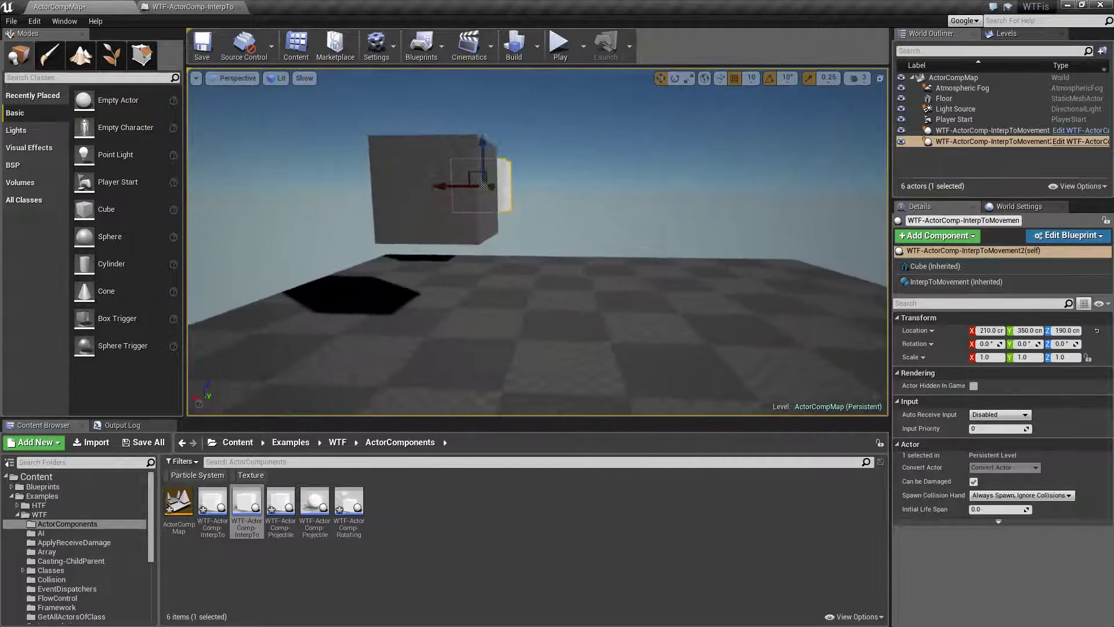
mouse_move(650, 250)
right_down()
mouse_move(592, 250)
mouse_move(650, 251)
right_up()
drag(688, 151, 689, 130)
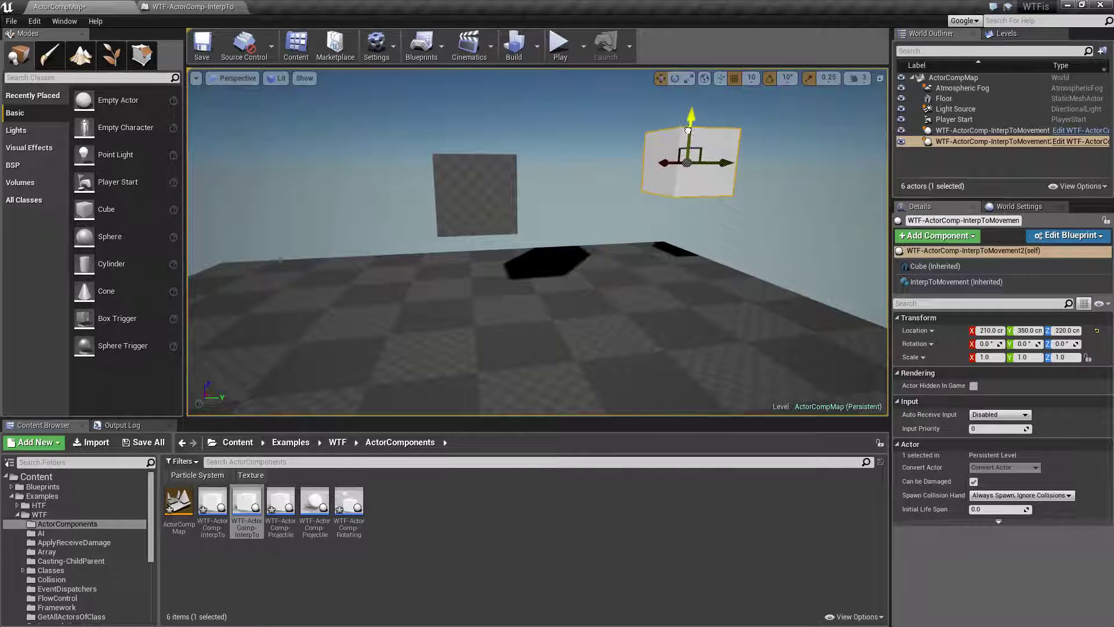
click(559, 46)
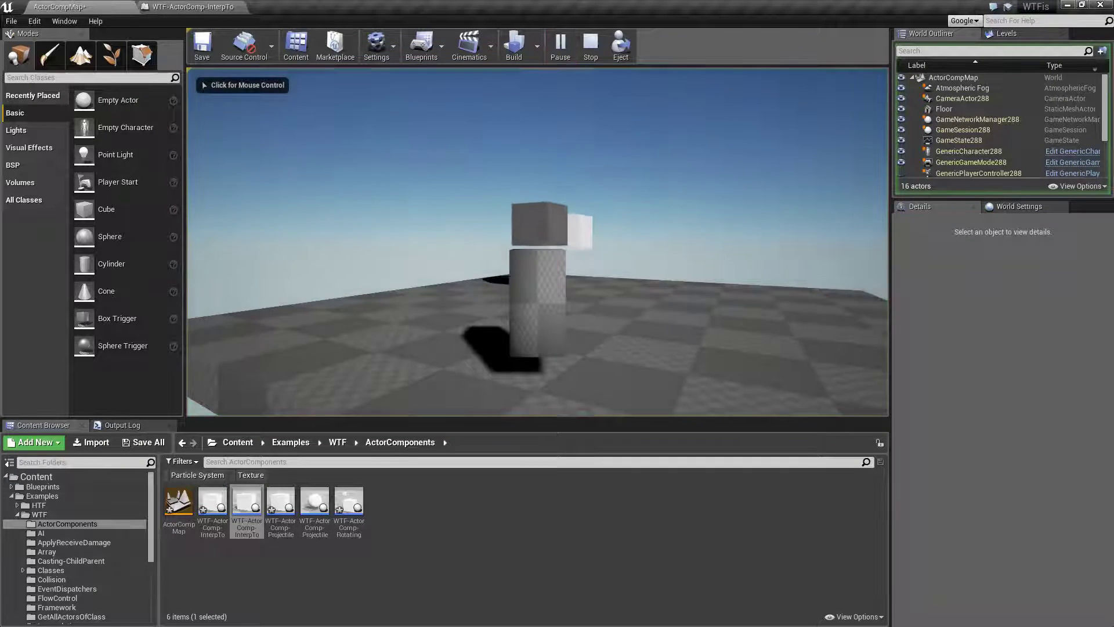
click(580, 145)
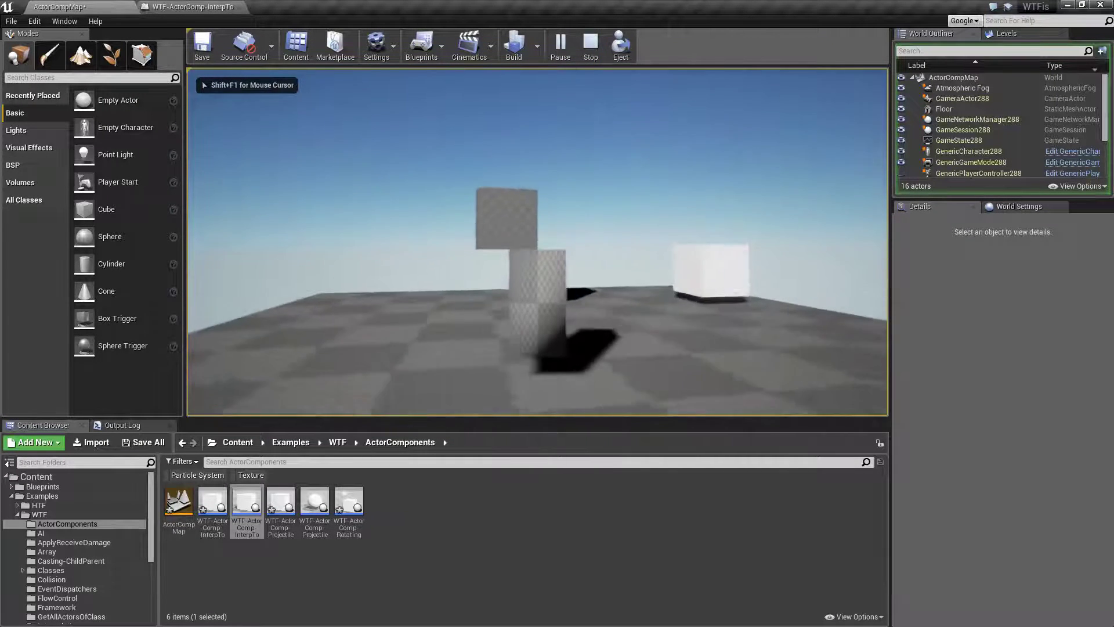
key(Escape)
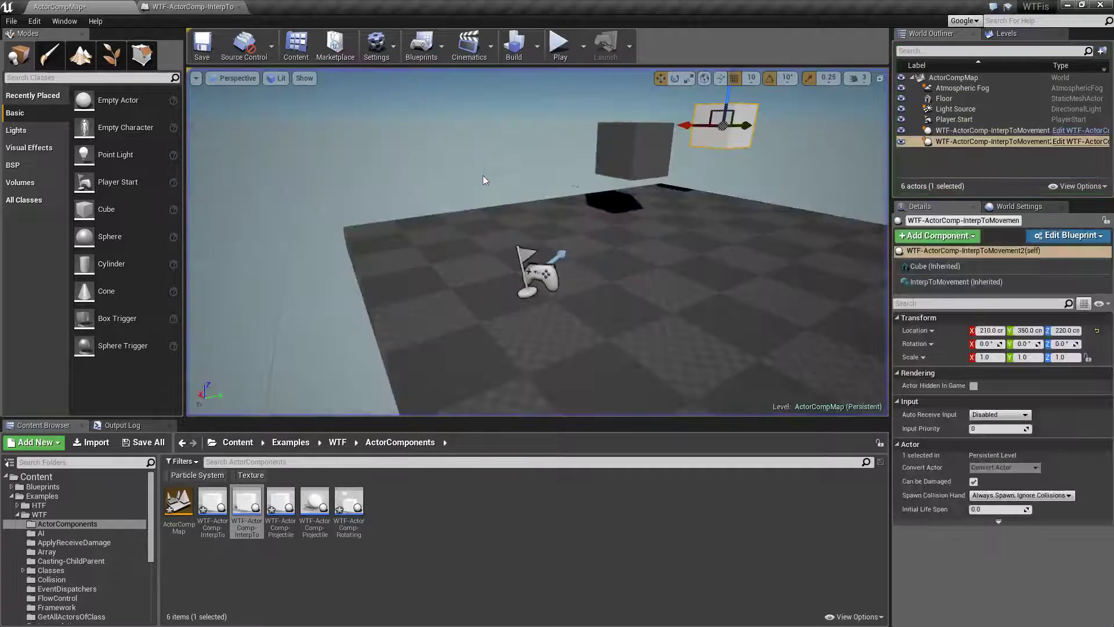
Move the Player Start along Y toward the cubes and test-play again.
right_drag(624, 147, 447, 207)
click(330, 273)
drag(358, 271, 633, 250)
key(f)
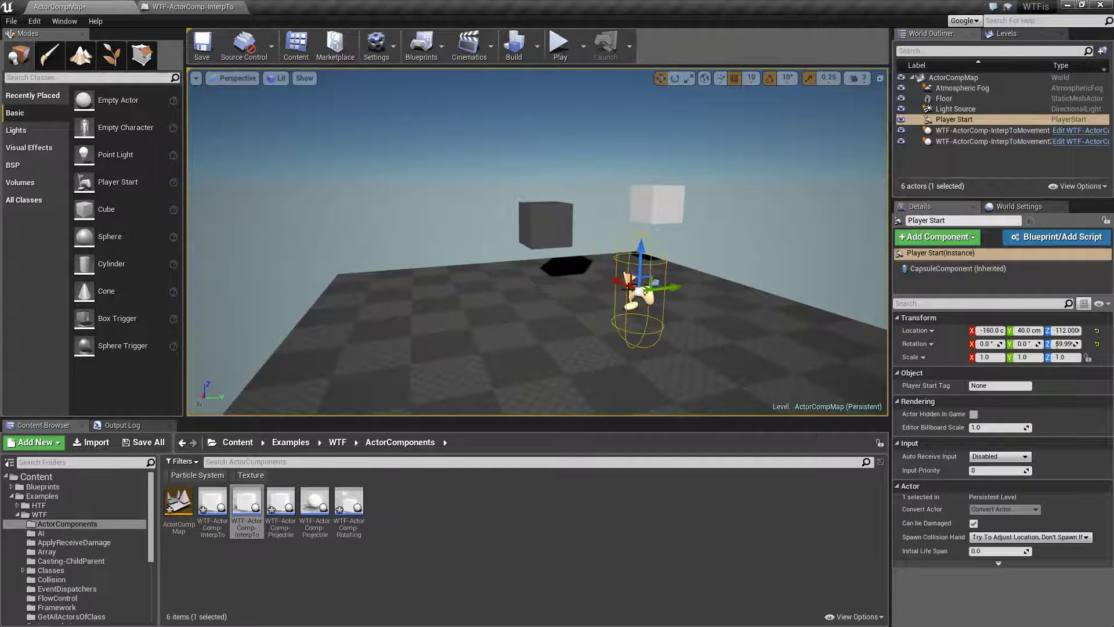
right_drag(649, 292, 467, 77)
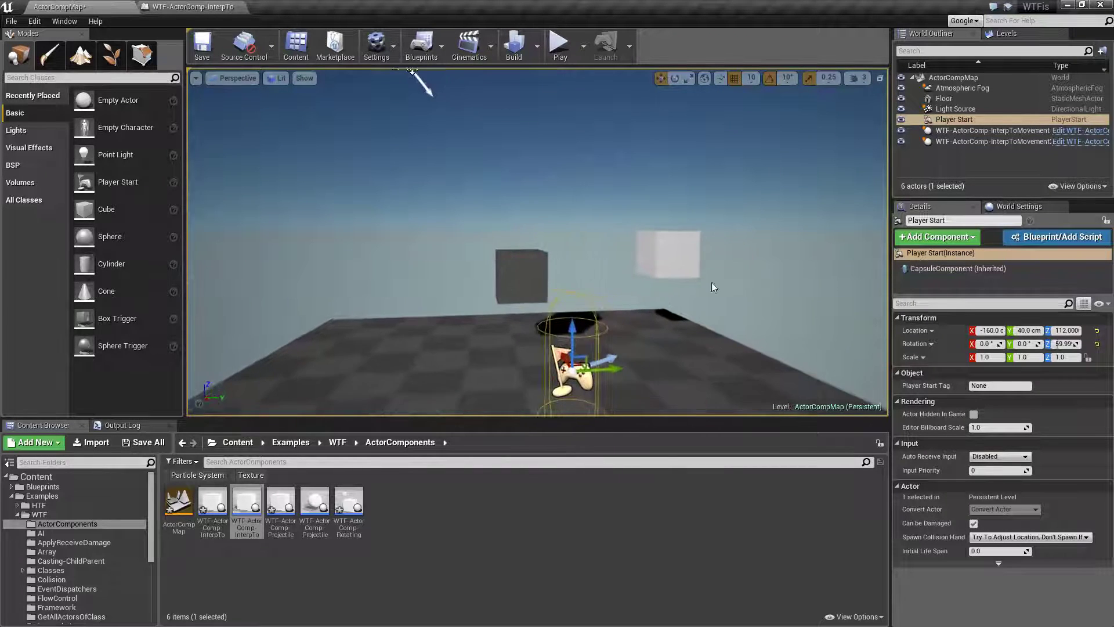
click(556, 51)
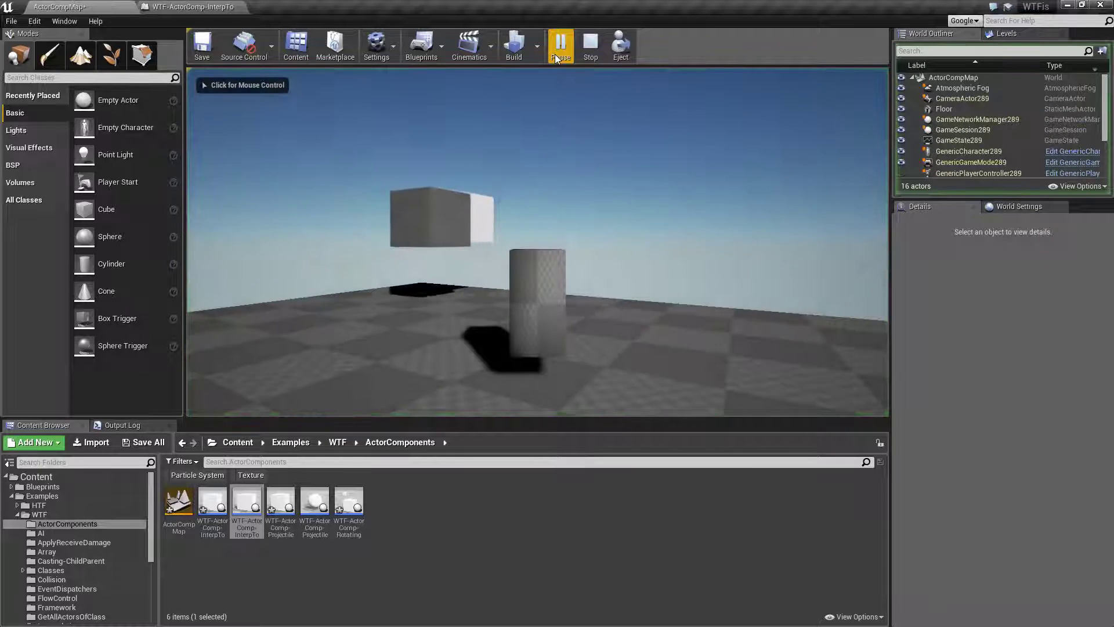
key(Escape)
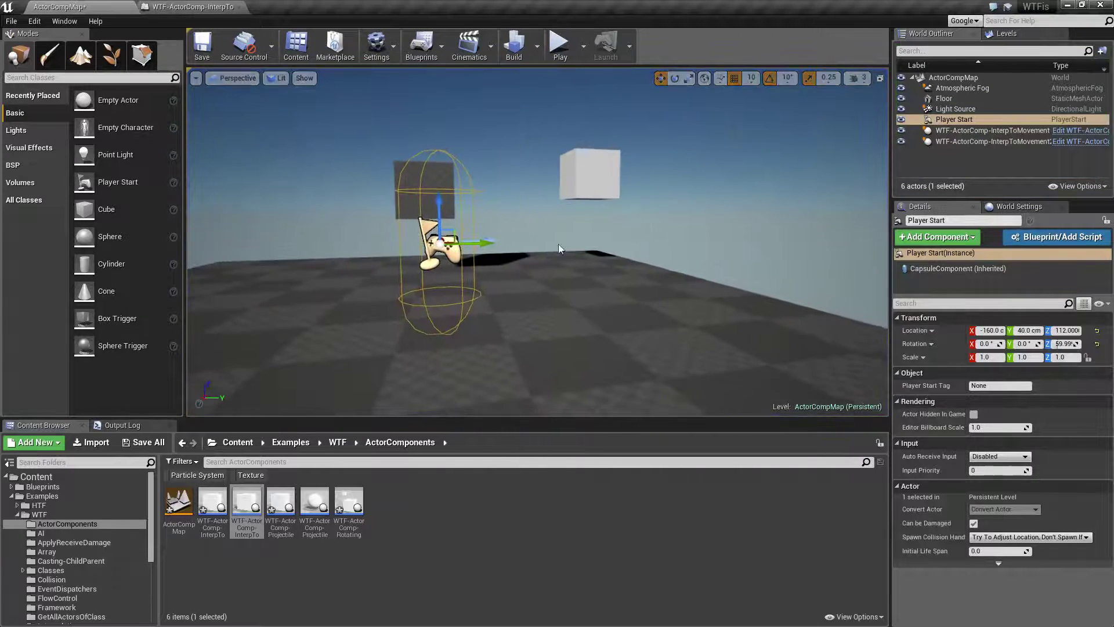
Place the Player Start at Y 240, yaw it about 10°, and replay the level.
drag(435, 249, 627, 246)
key(e)
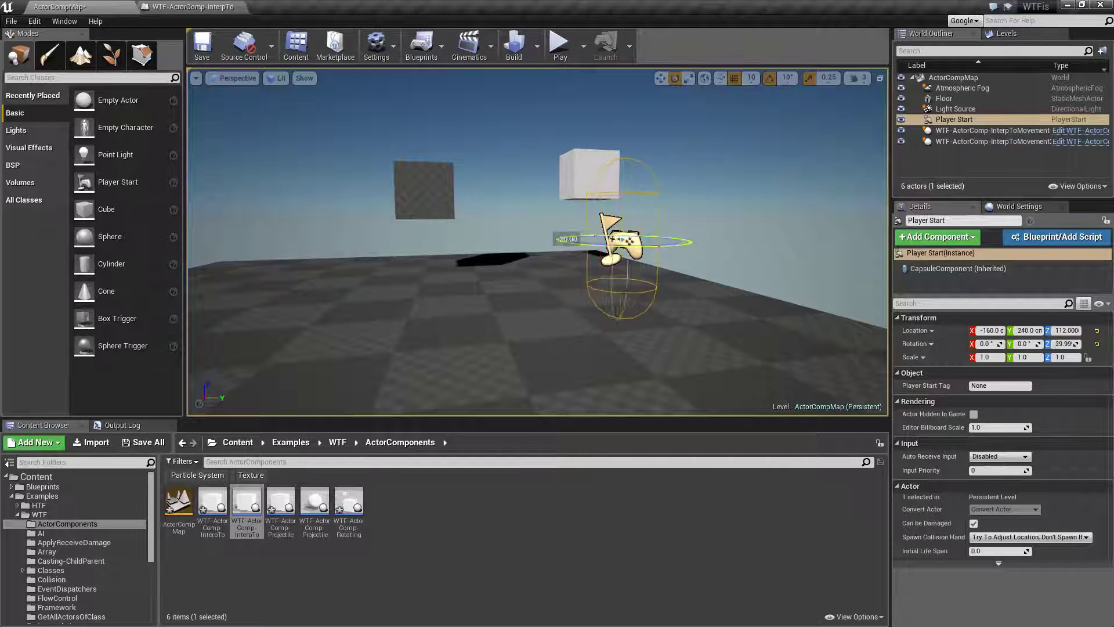
drag(557, 240, 545, 242)
right_drag(546, 241, 523, 291)
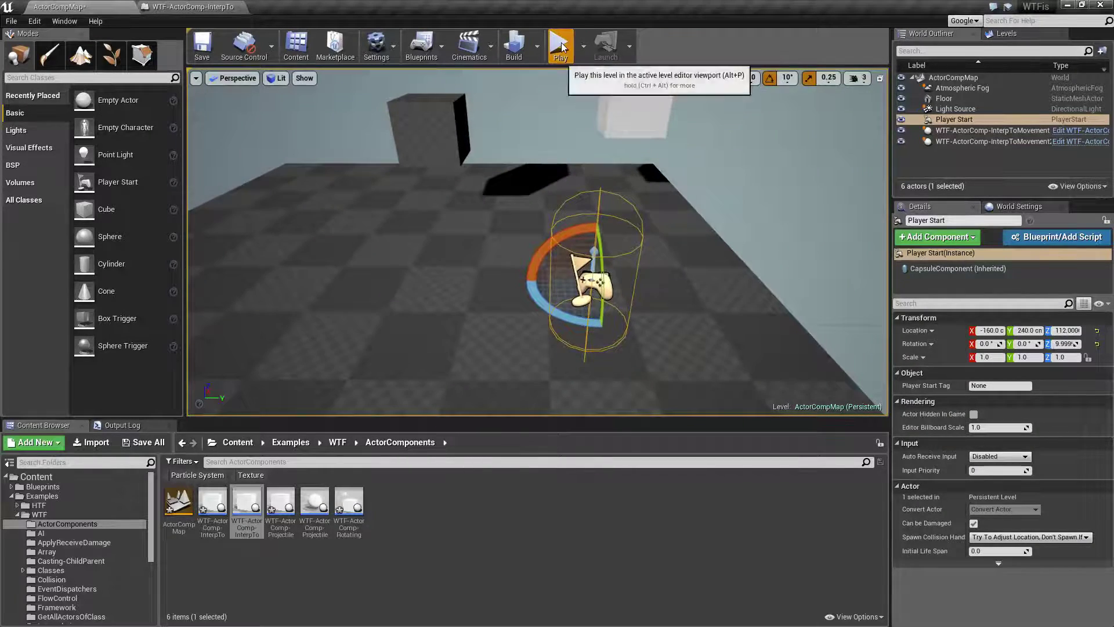
click(560, 46)
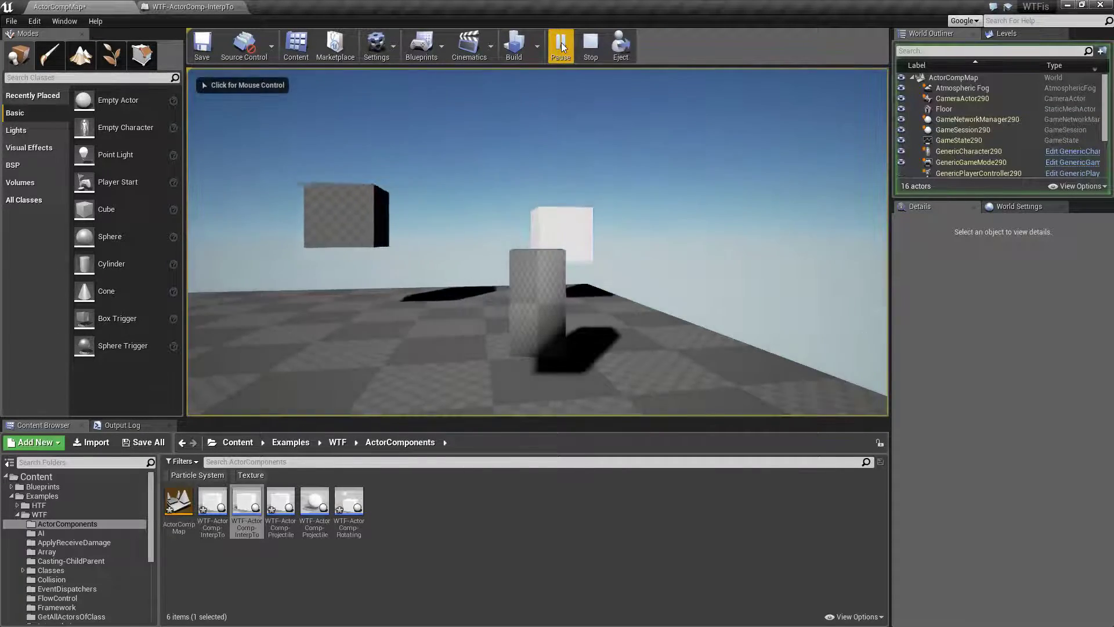
click(593, 46)
click(560, 50)
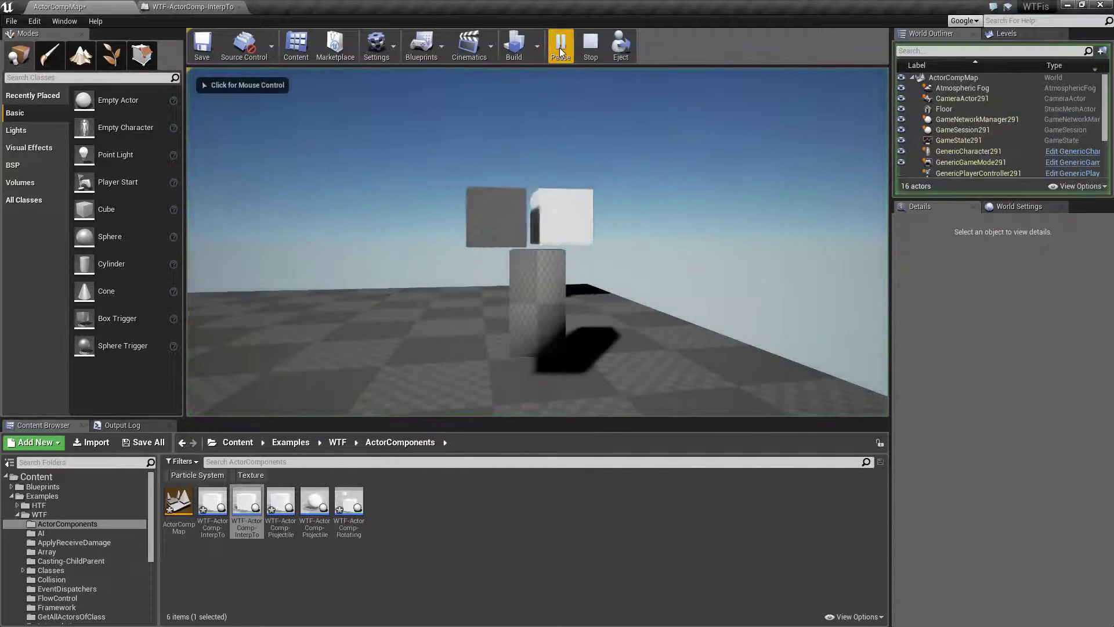
Stop the running game and drag Cube up to make it the blueprint's root component.
click(591, 46)
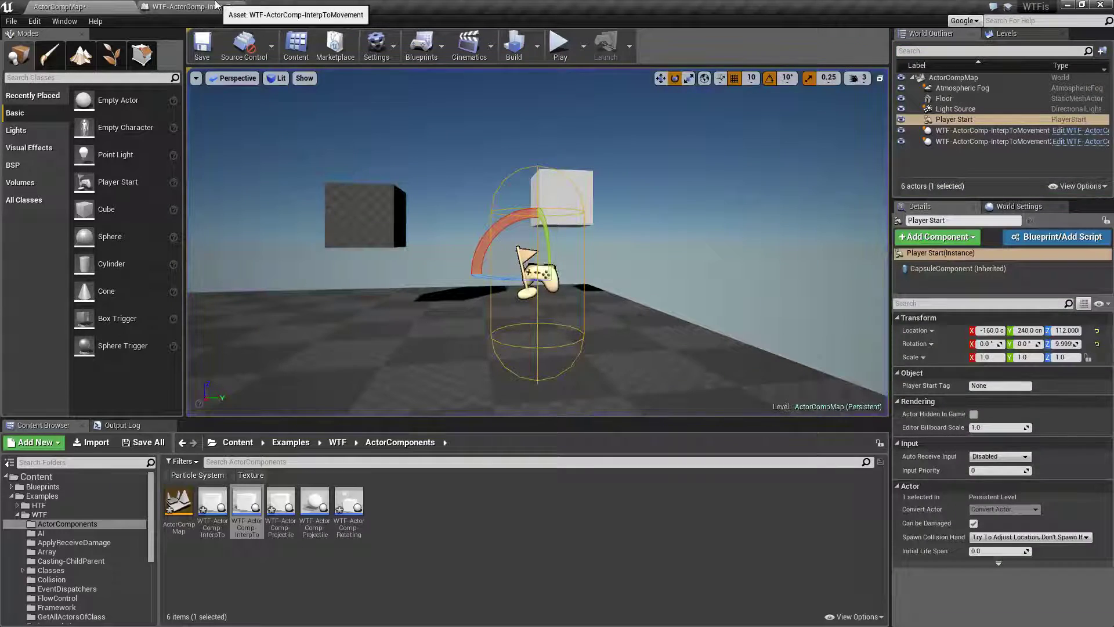
click(193, 7)
click(55, 102)
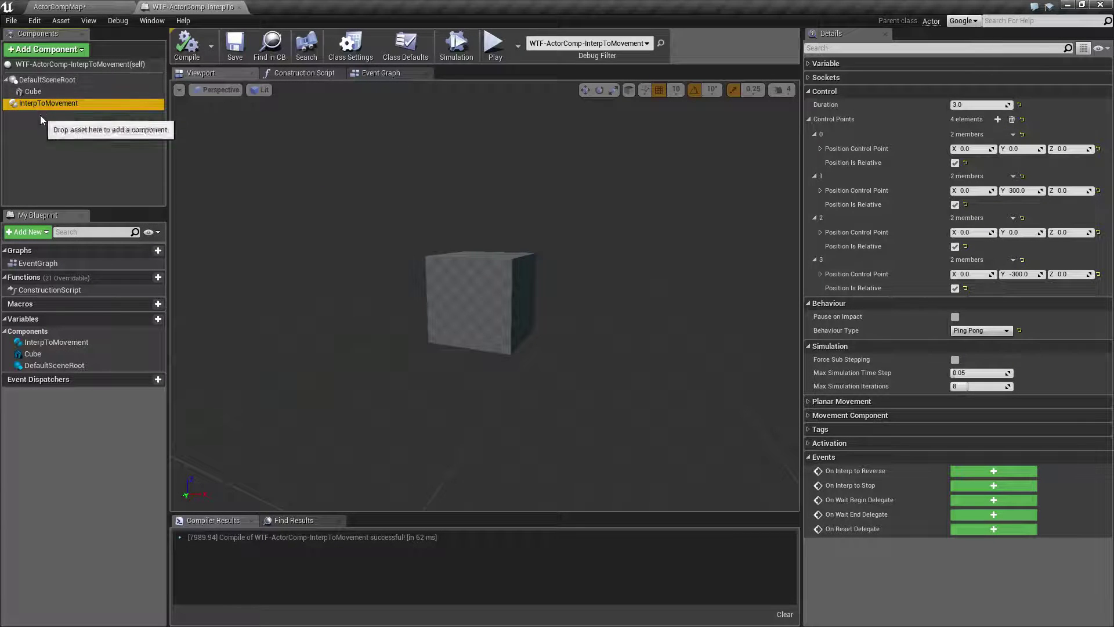
drag(36, 91, 40, 78)
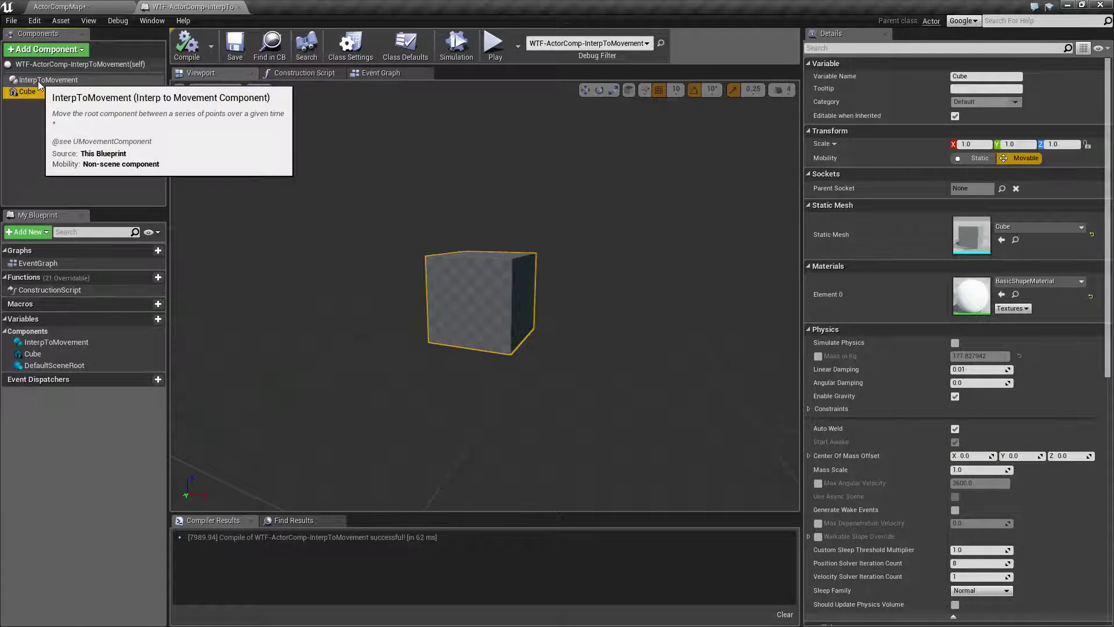
click(37, 80)
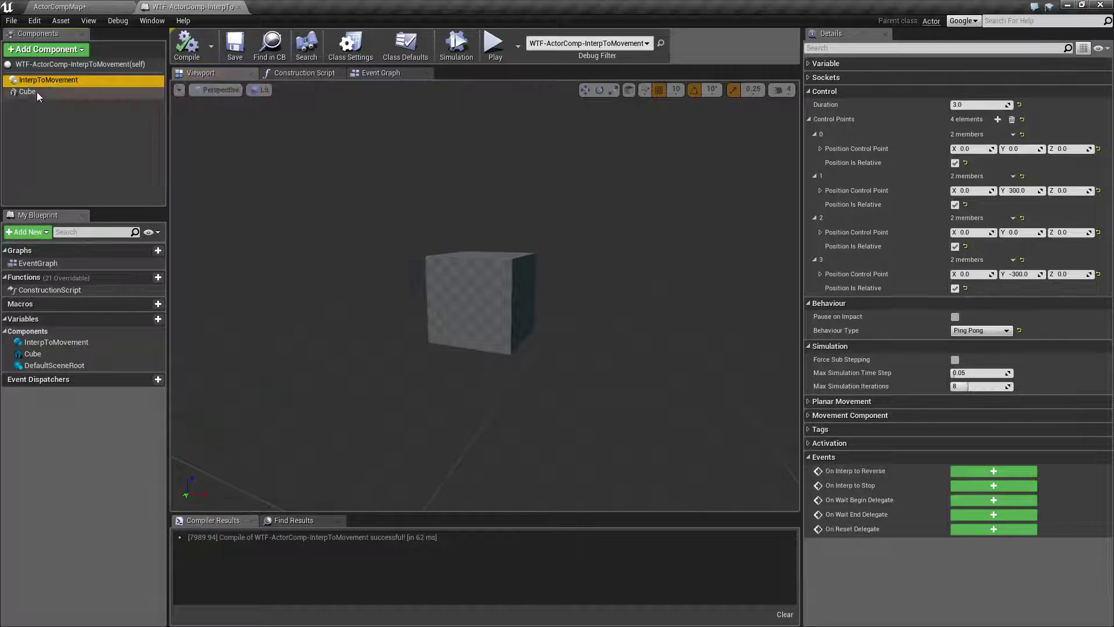
click(37, 92)
click(41, 82)
Delete the old InterpToMovement component.
click(25, 95)
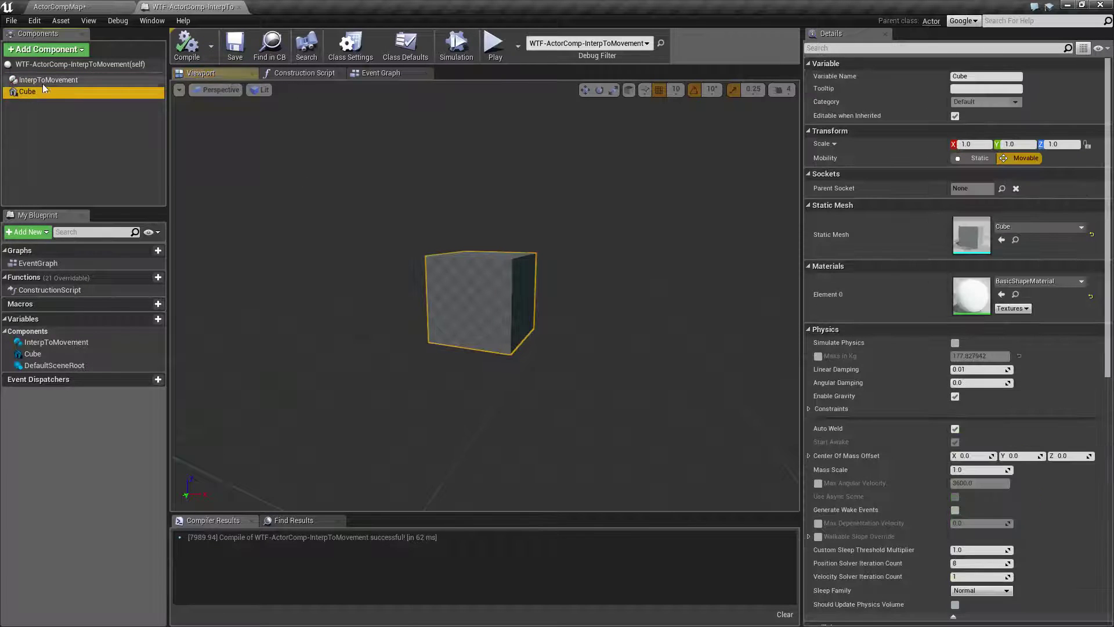
click(43, 83)
key(Delete)
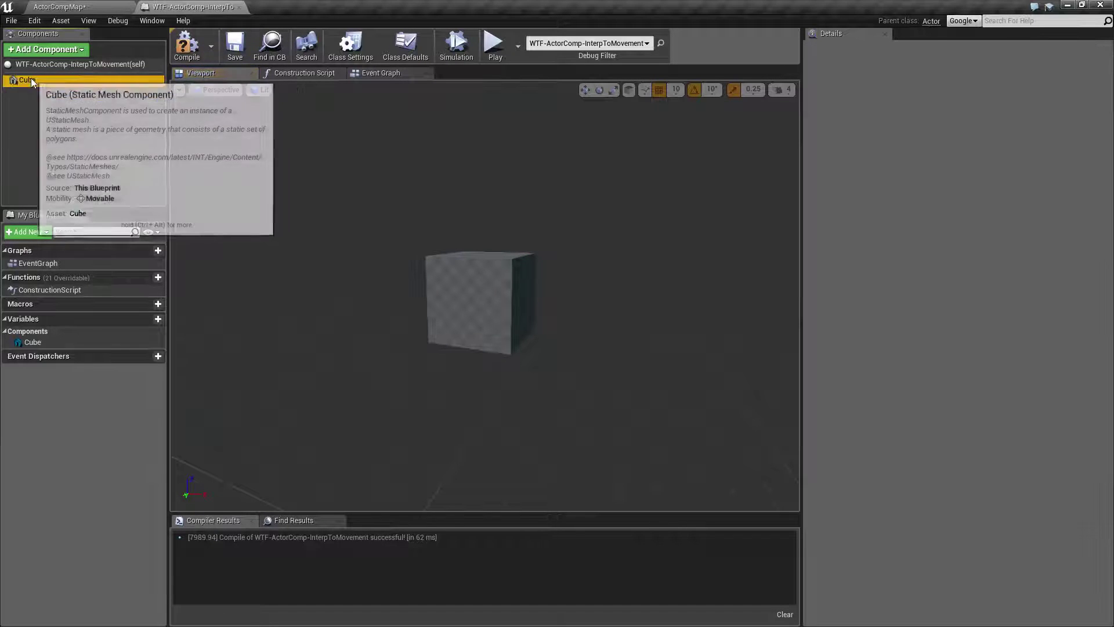
With Cube selected, add a new Interp To Movement component and add three more control points.
click(43, 83)
click(51, 50)
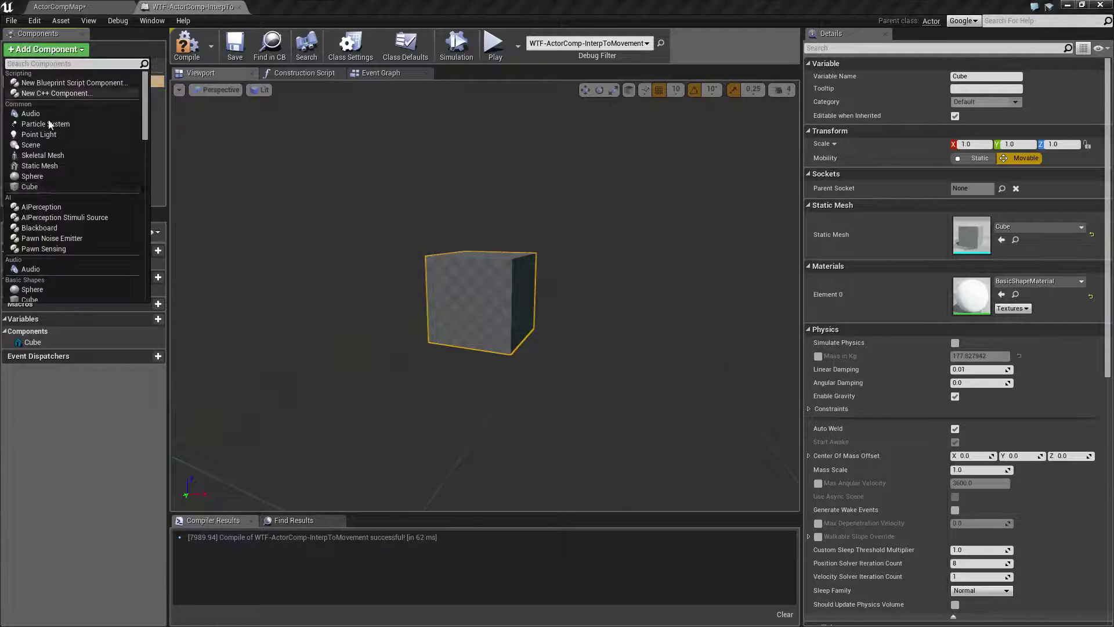
scroll(56, 224, down, 6)
scroll(60, 232, down, 3)
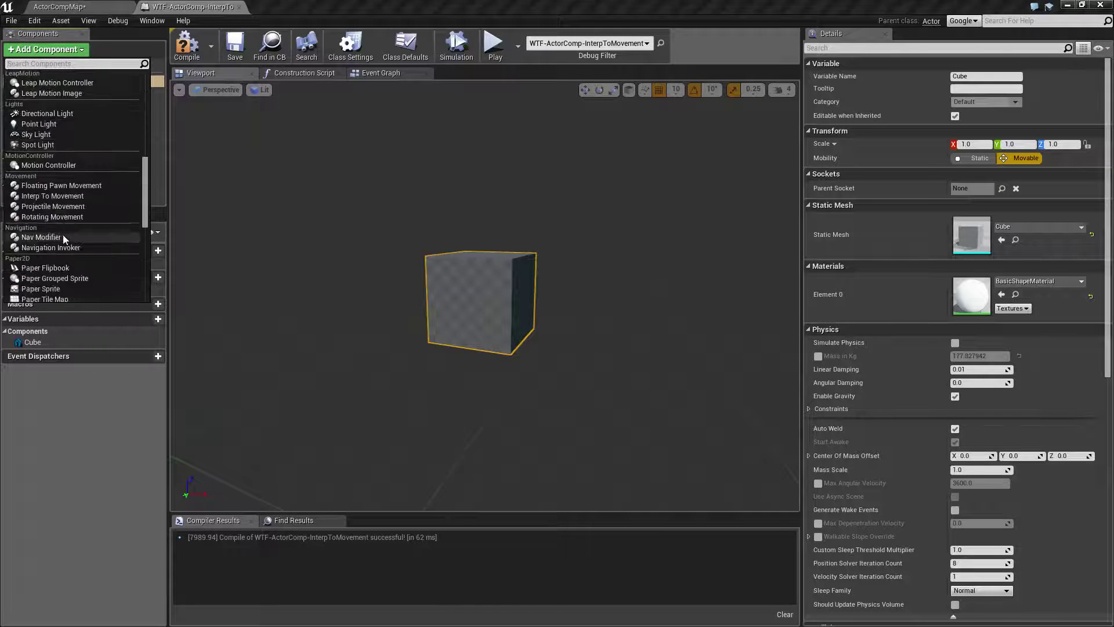
click(53, 196)
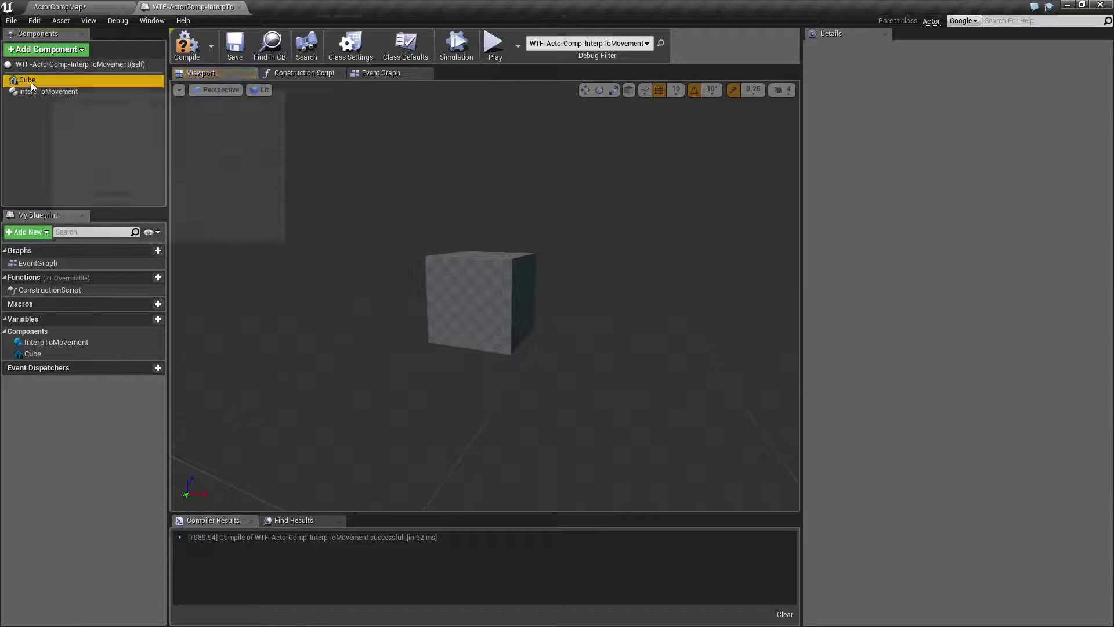
click(33, 92)
click(997, 120)
click(997, 119)
click(997, 120)
click(998, 120)
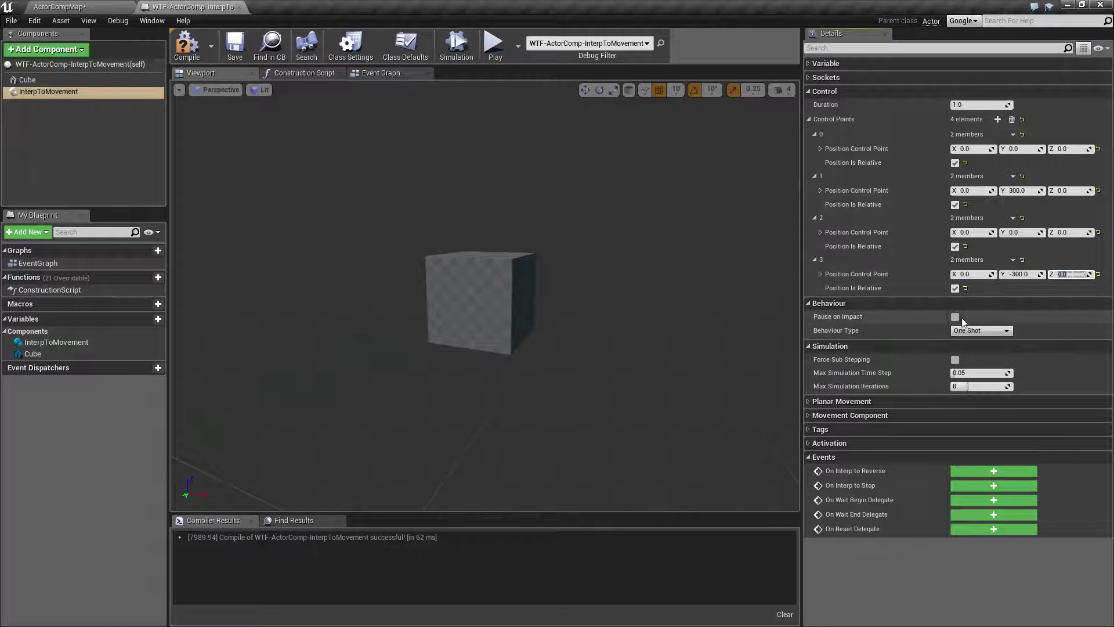
Run a quick game preview, then set the InterpToMovement Duration to 5.0 seconds.
click(495, 50)
key(Escape)
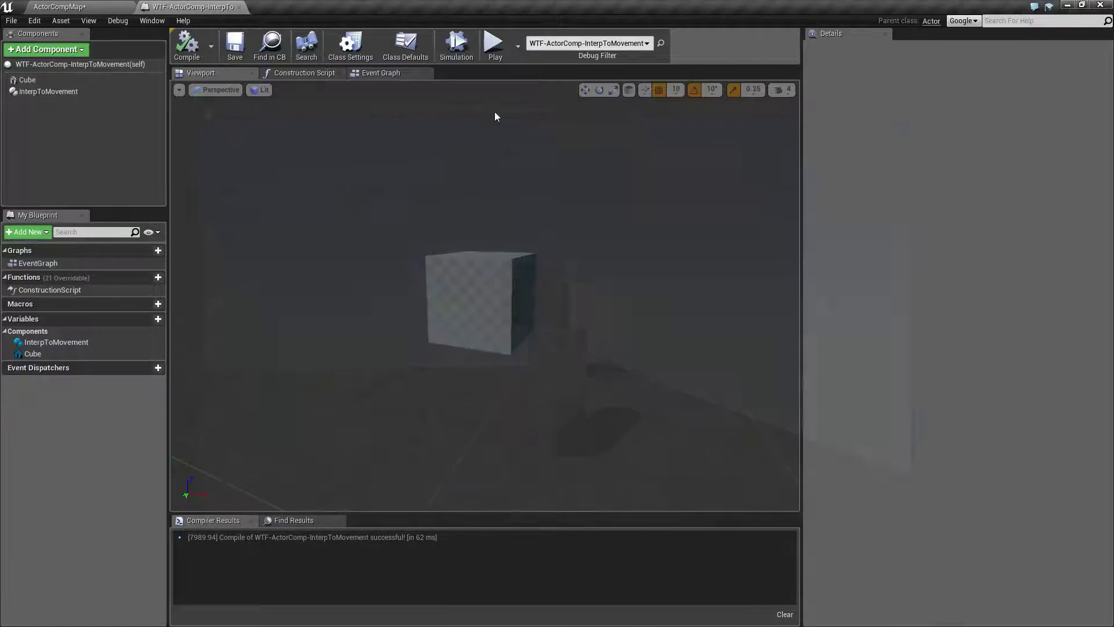
click(52, 91)
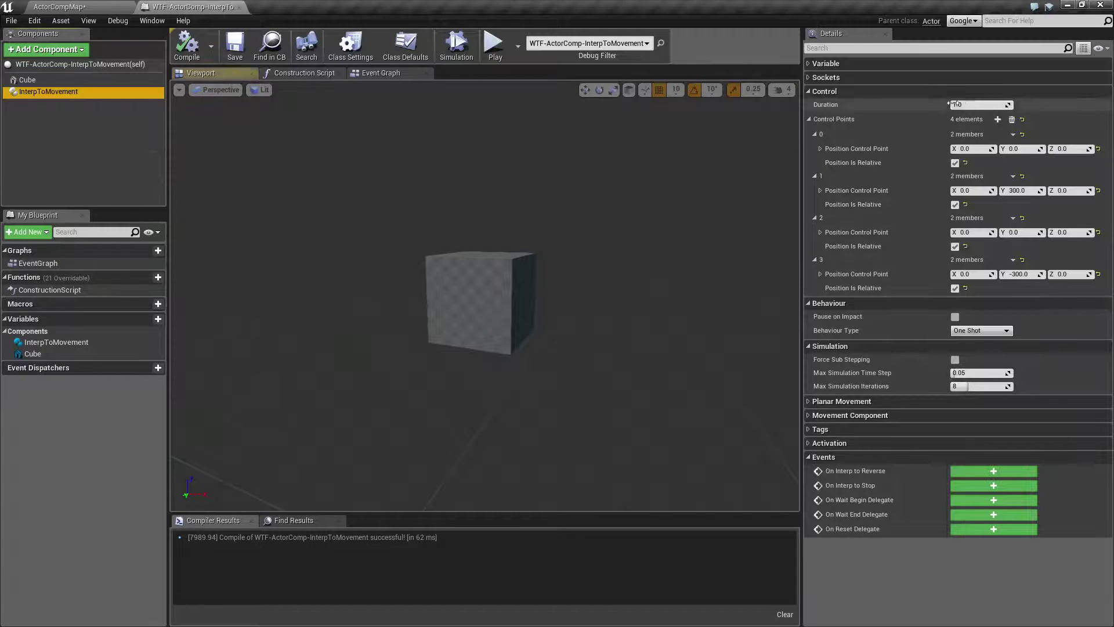
text(5)
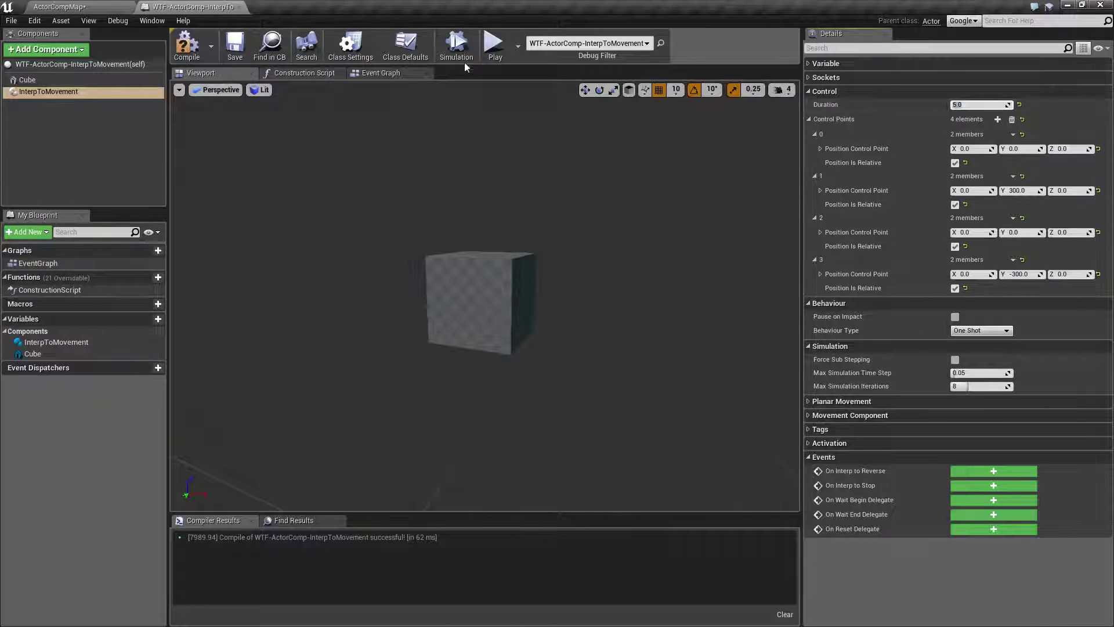
key(Return)
Preview the slower 5-second movement in the game and return to the InterpToMovement settings.
click(494, 46)
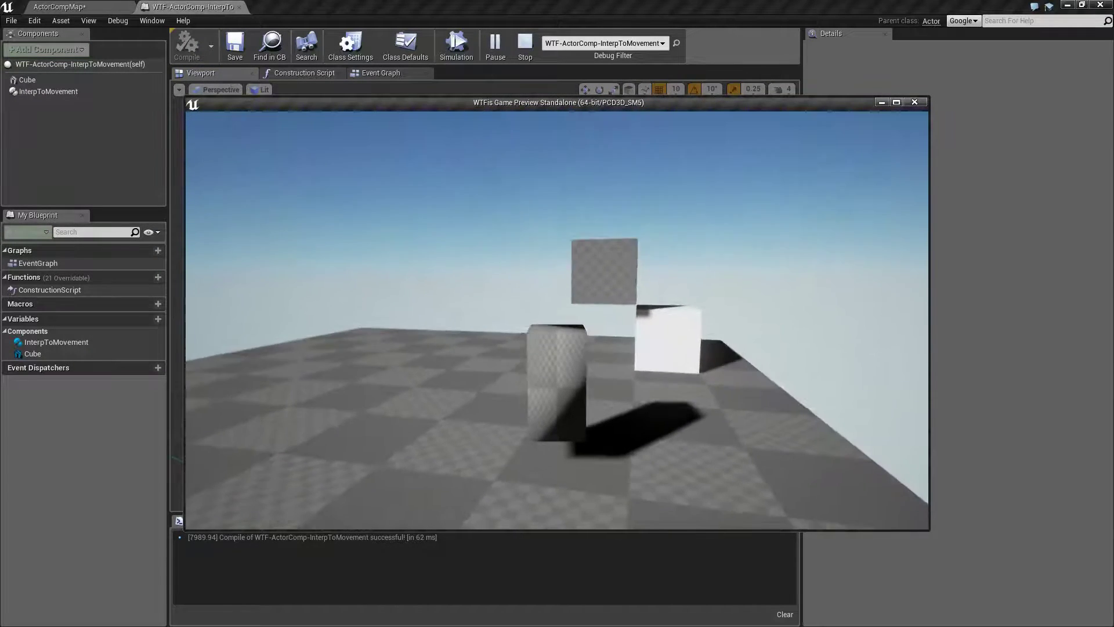
key(Escape)
click(68, 93)
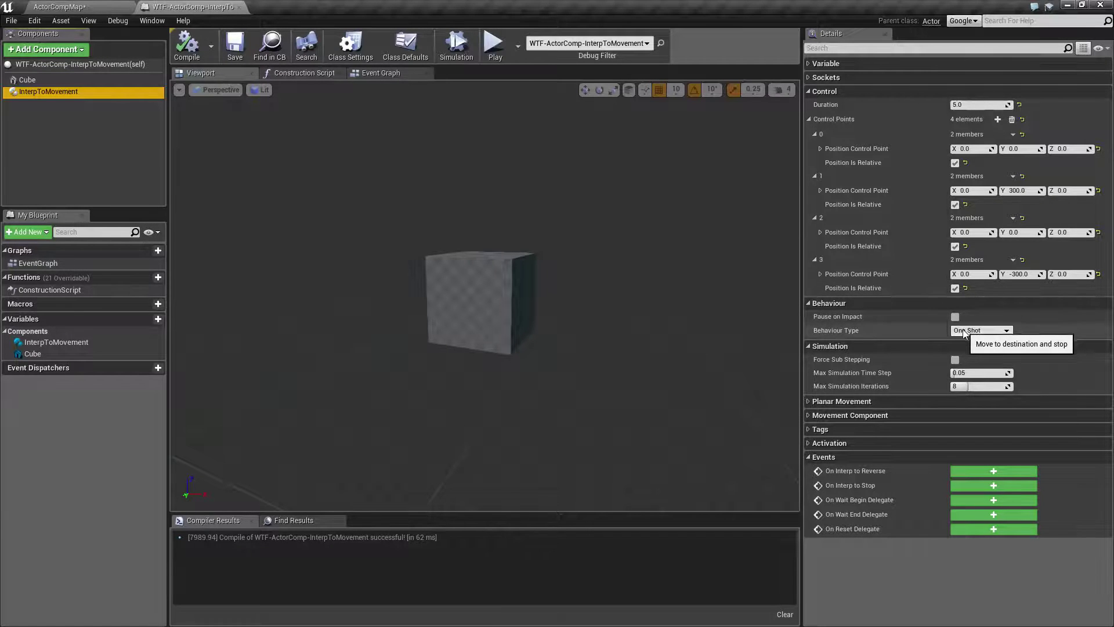
Set Behaviour Type to Ping Pong and preview the movement twice in the game.
click(964, 331)
click(969, 366)
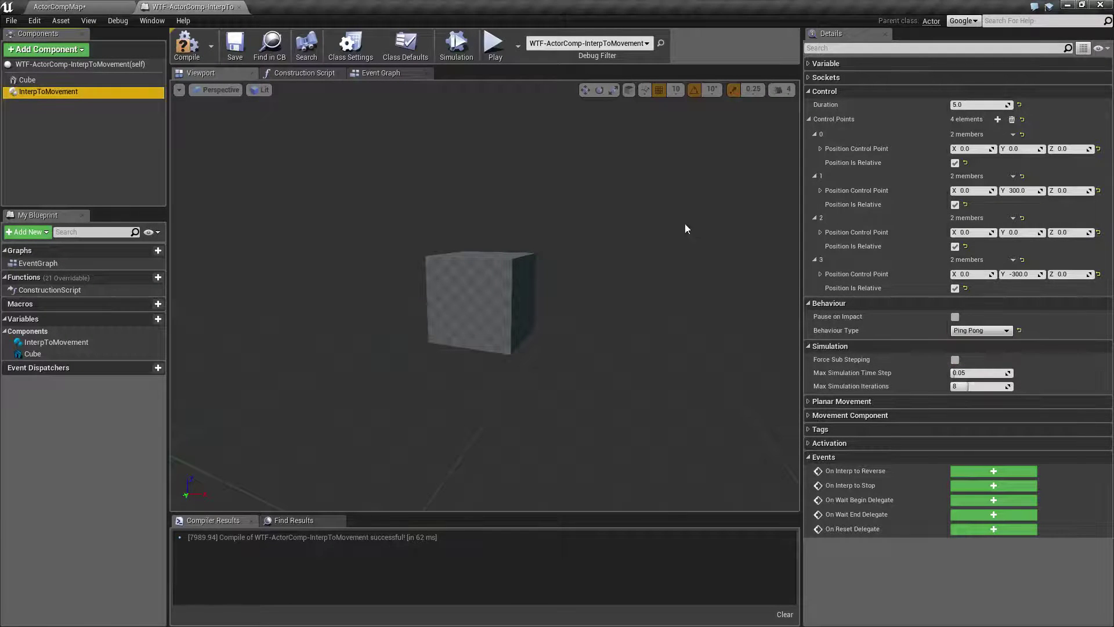
click(495, 46)
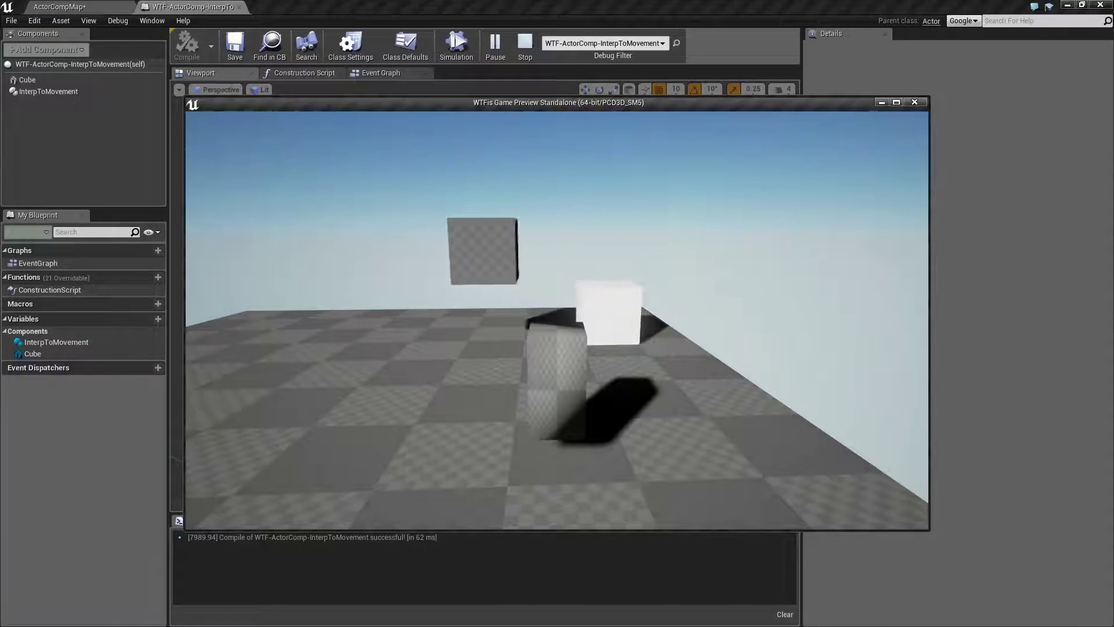
key(Escape)
click(493, 47)
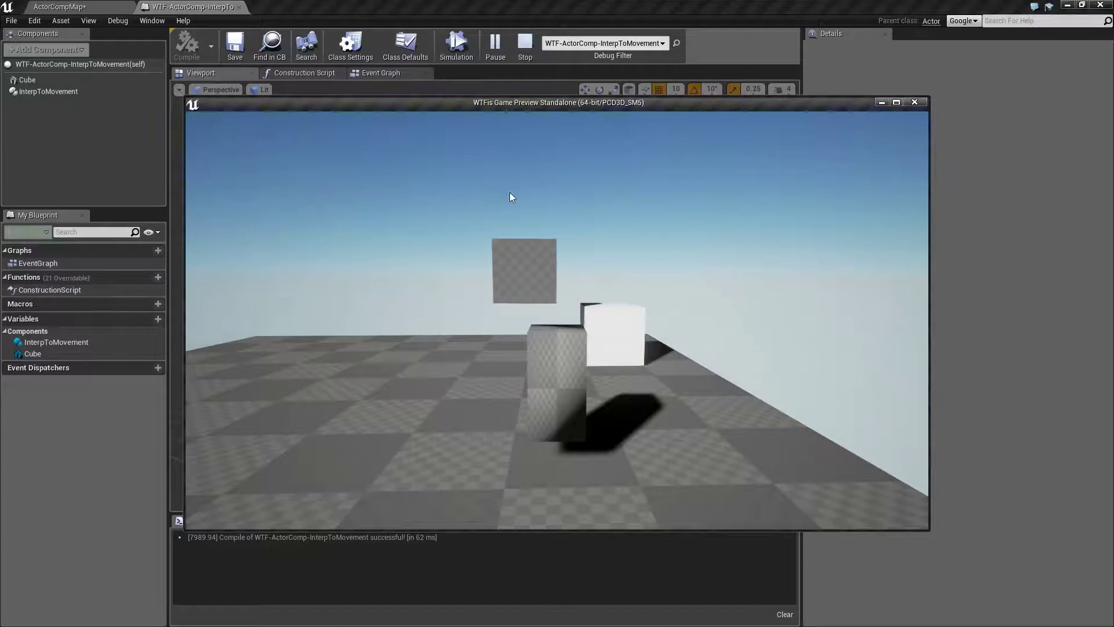
key(Escape)
Switch Behaviour Type to Loop Reset and preview the looping movement.
click(121, 93)
click(980, 330)
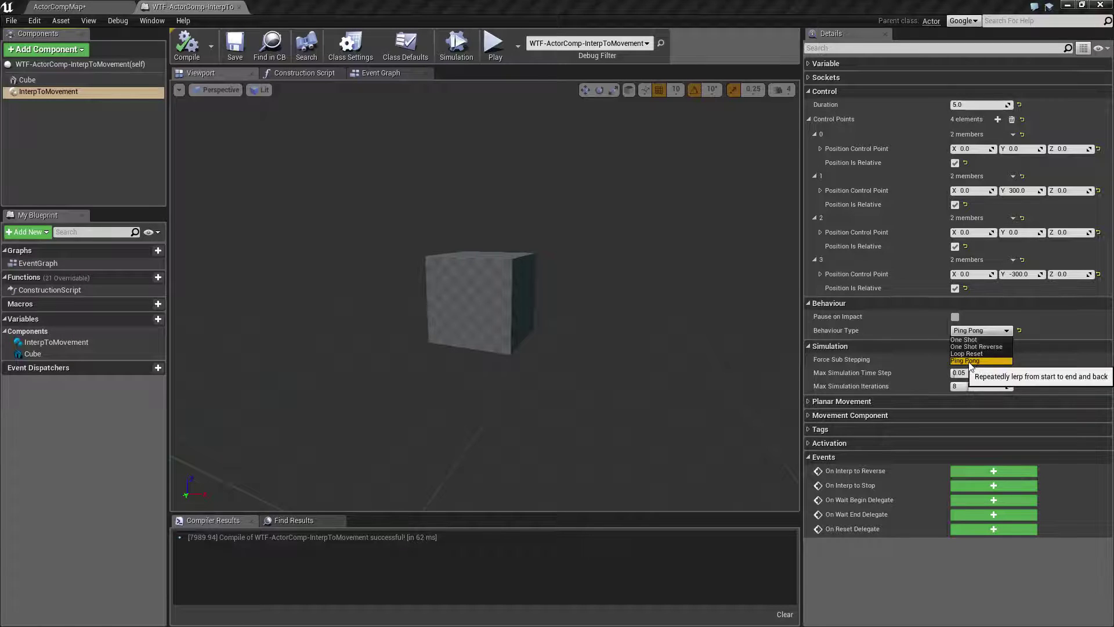
click(968, 353)
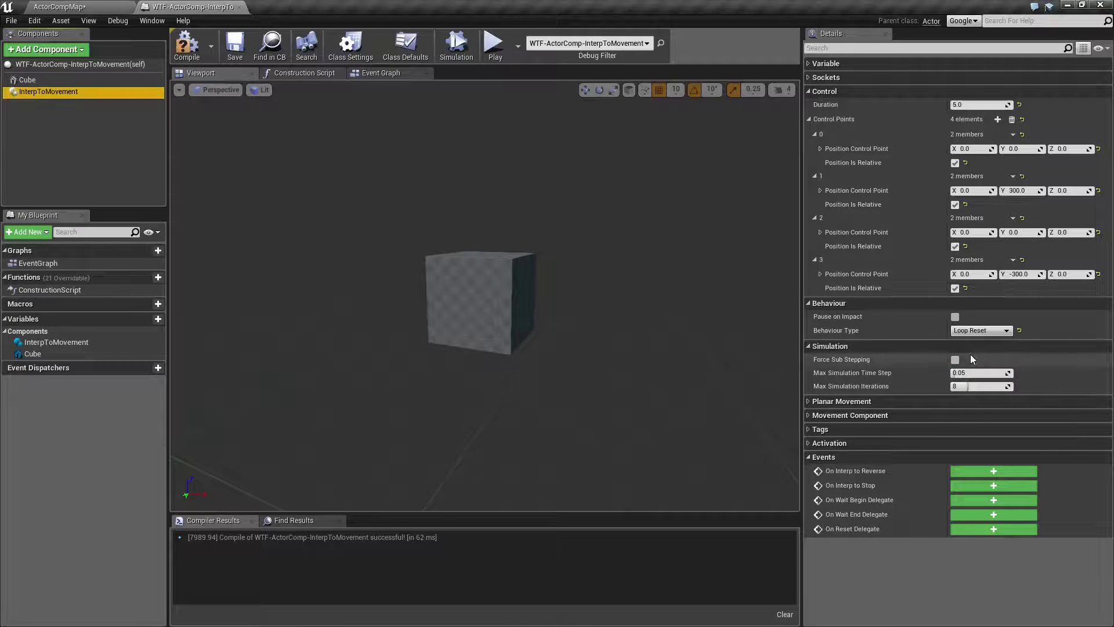
click(496, 49)
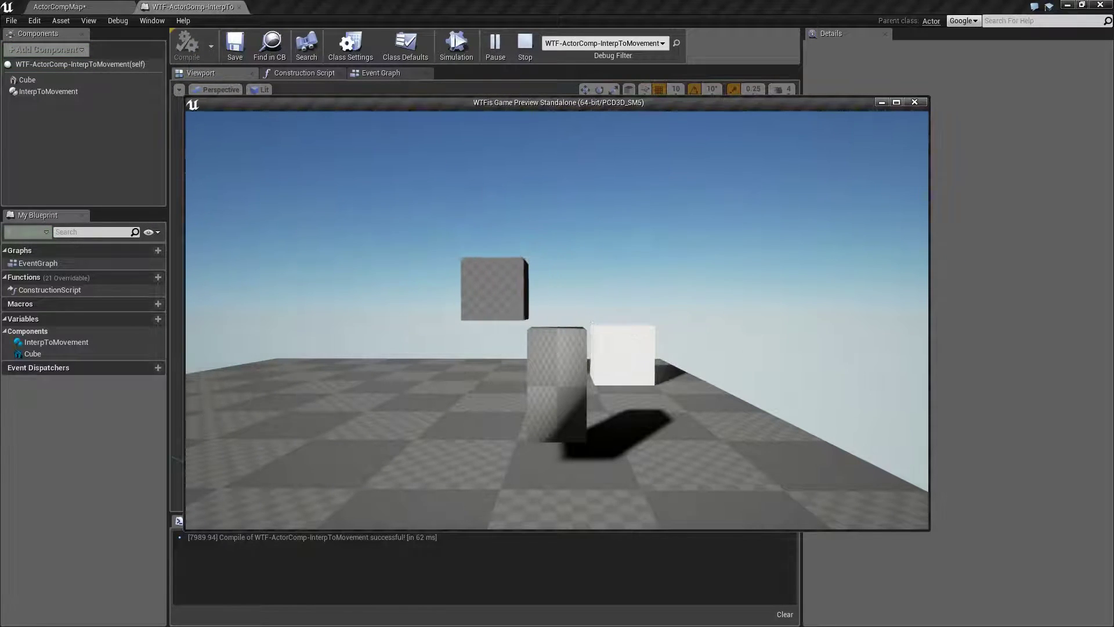
key(Escape)
click(48, 91)
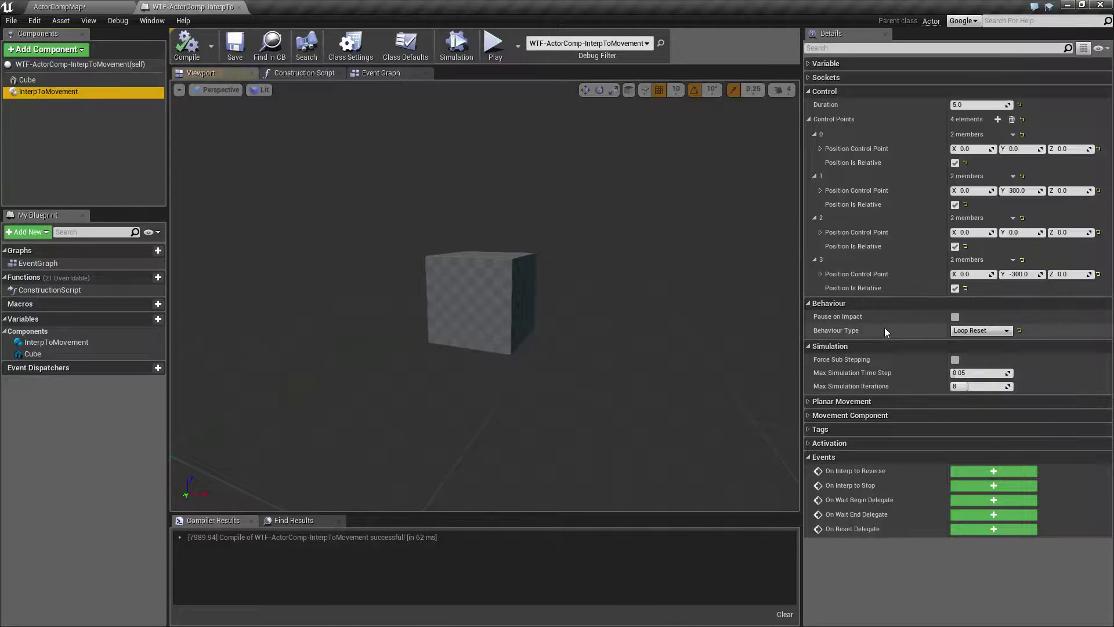
Tick Pause on Impact, set Behaviour Type to One Shot, and preview the movement.
click(956, 318)
click(981, 331)
click(975, 342)
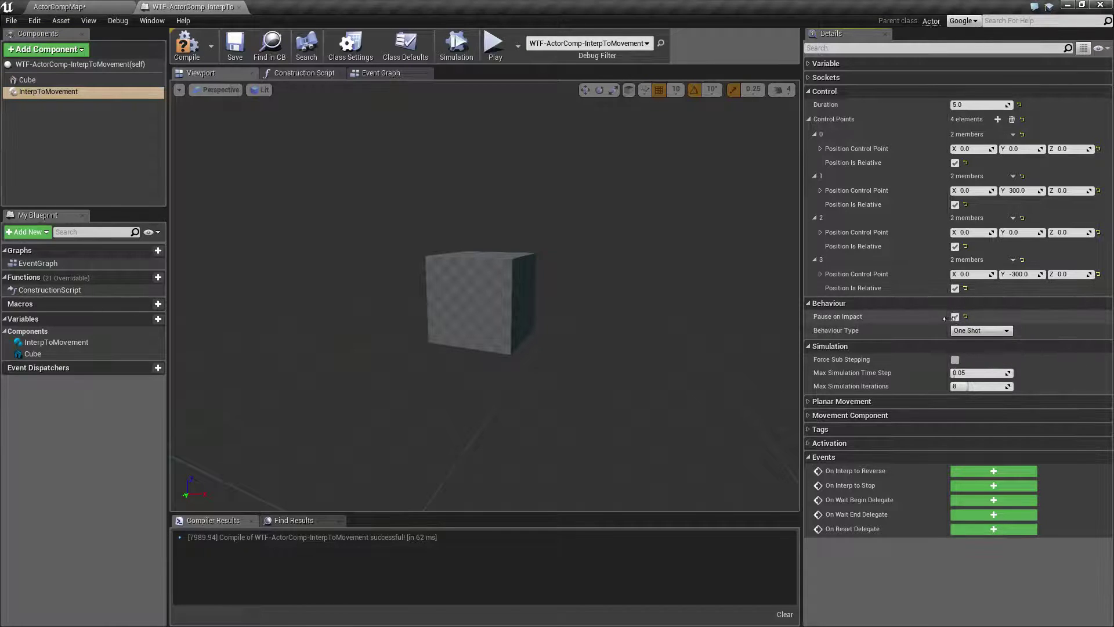
click(492, 47)
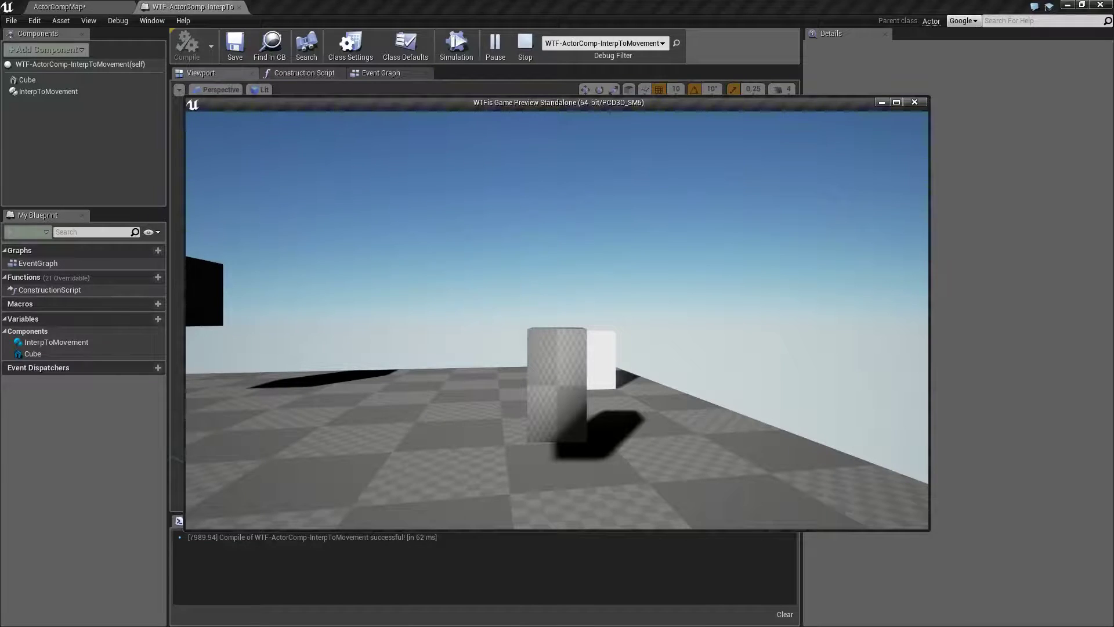
key(Escape)
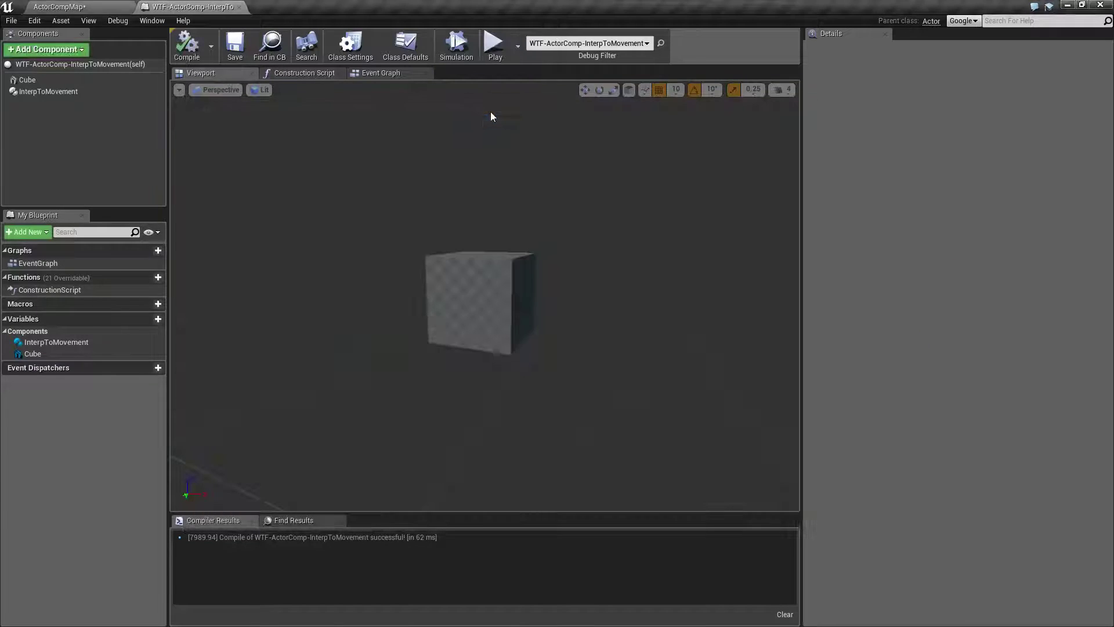
Set Behaviour Type back to Ping Pong and preview the movement again.
click(62, 92)
click(981, 330)
click(966, 360)
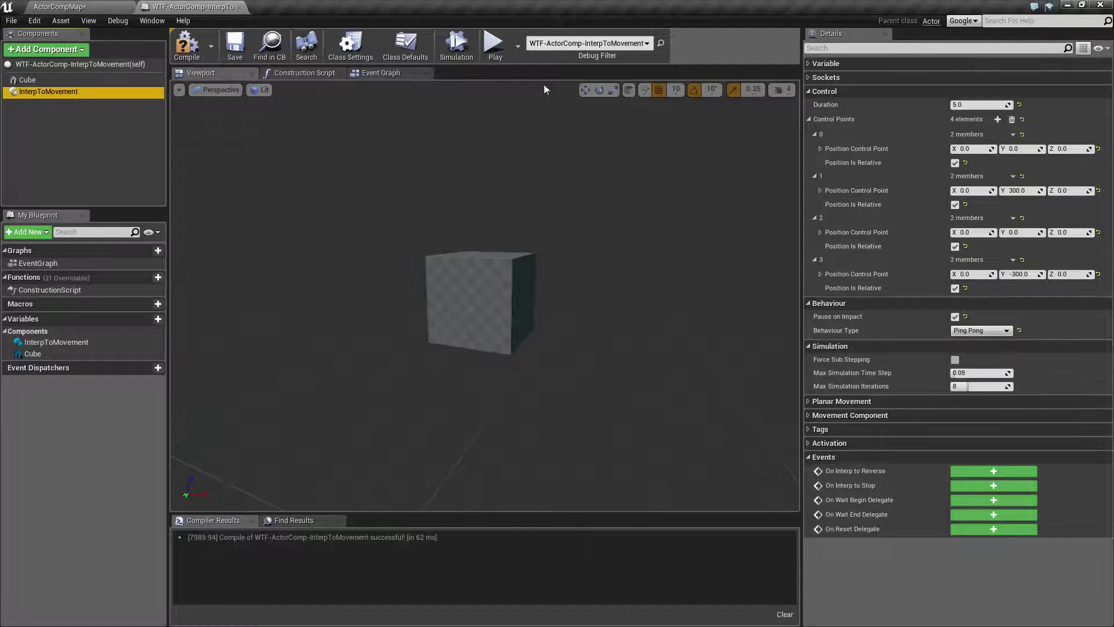
click(494, 45)
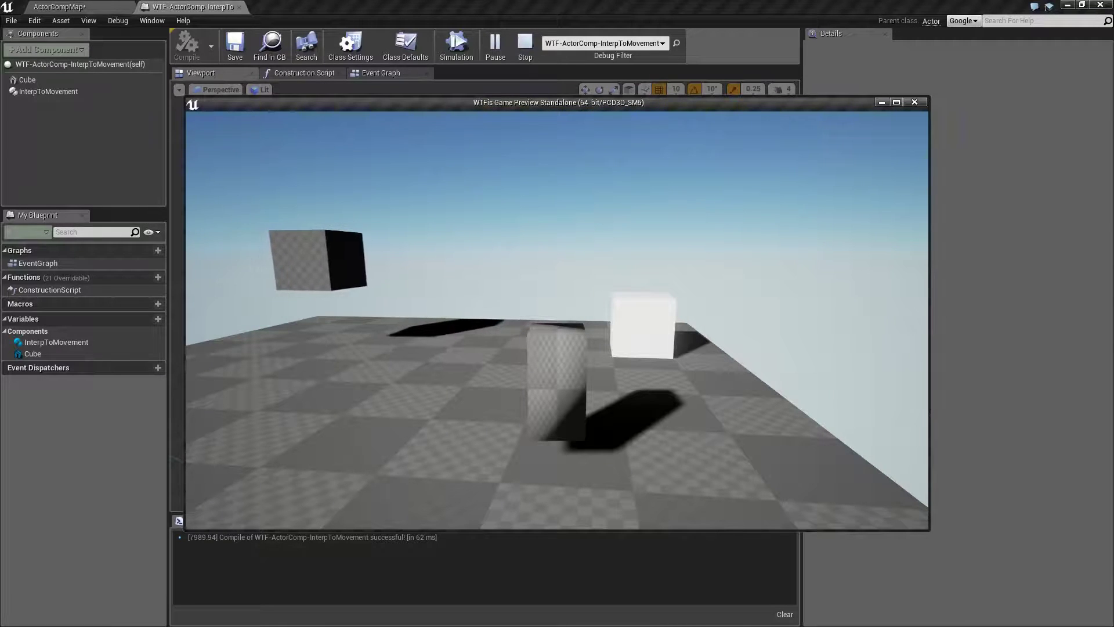
key(Escape)
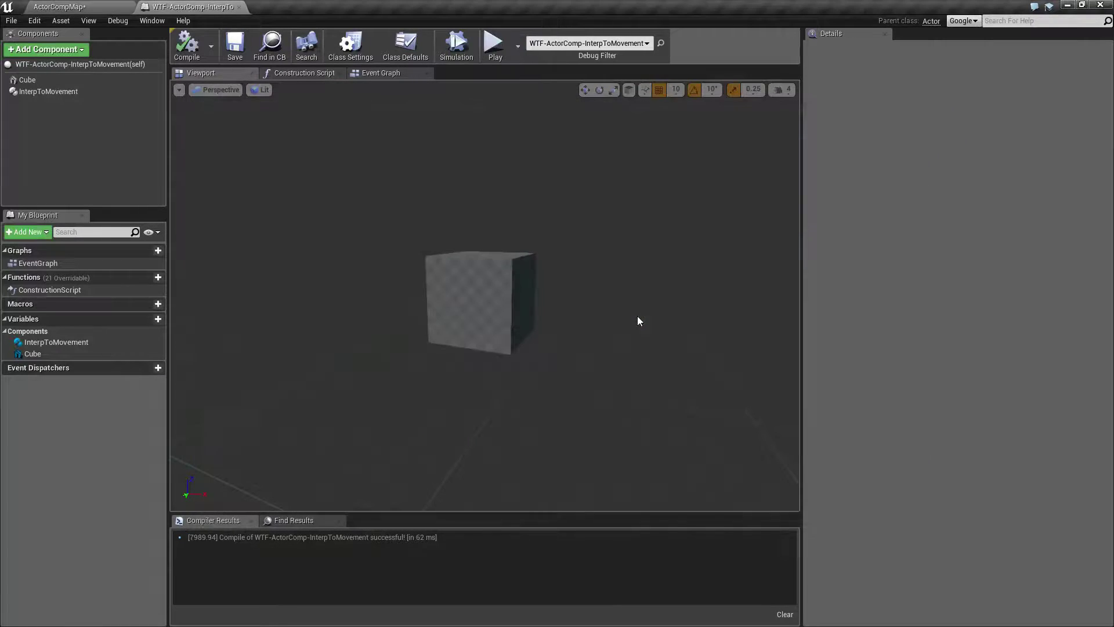
click(48, 92)
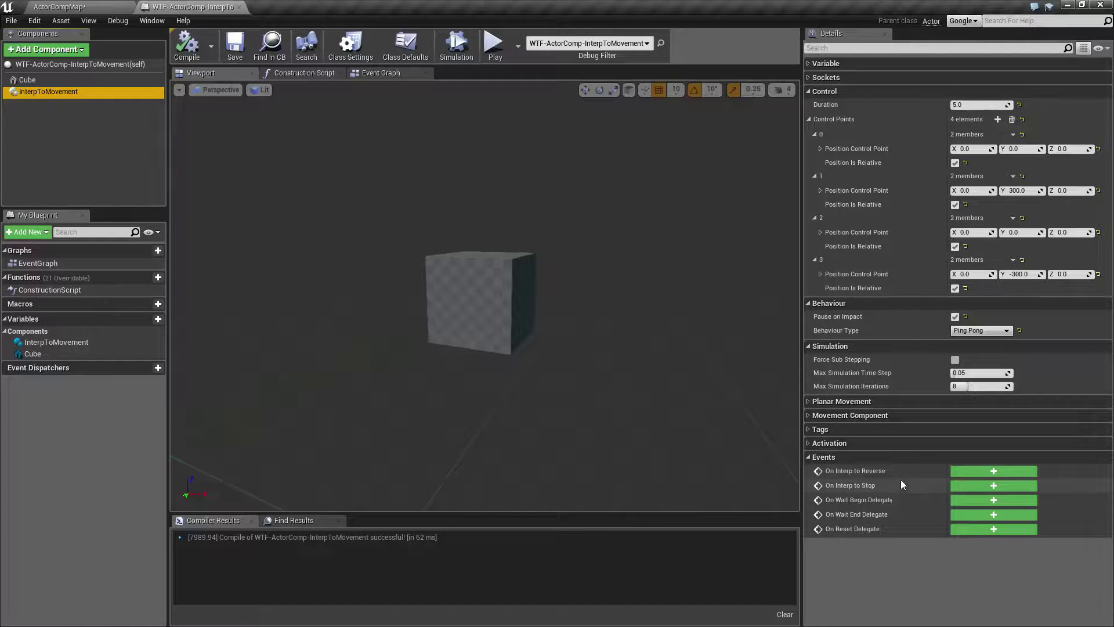
mouse_move(859, 475)
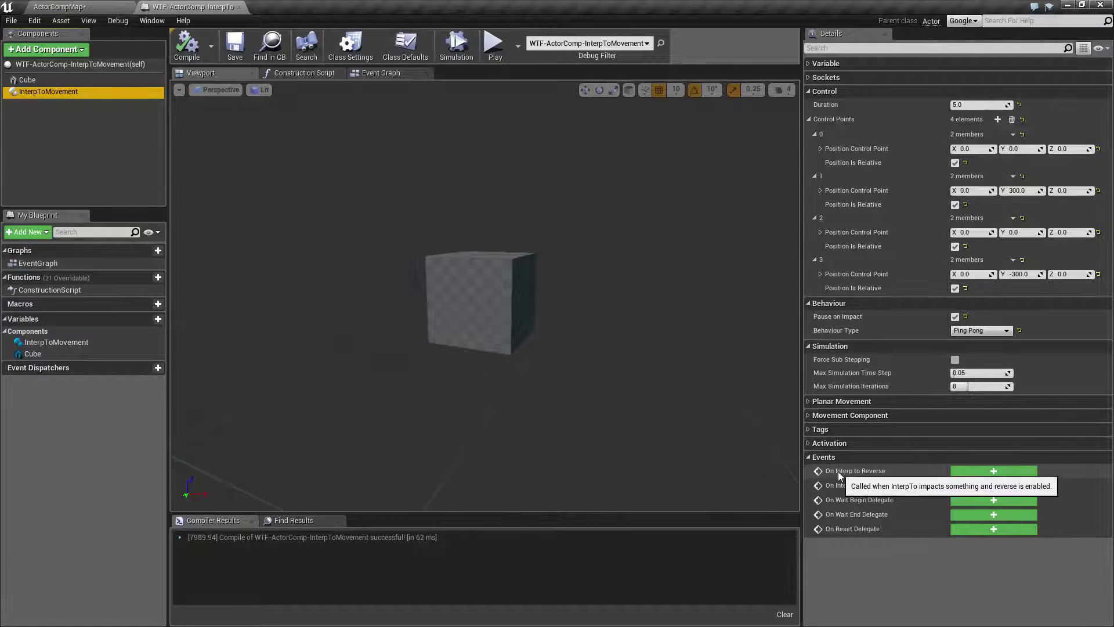